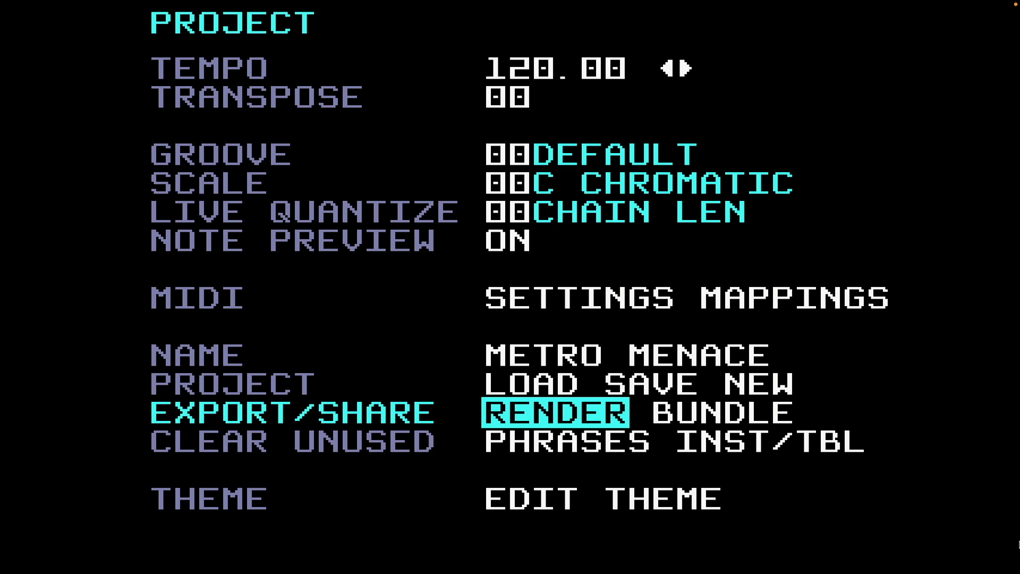
Open the audio render settings for METRO MENACE and review the song row start, last row and repeat options
key("x")
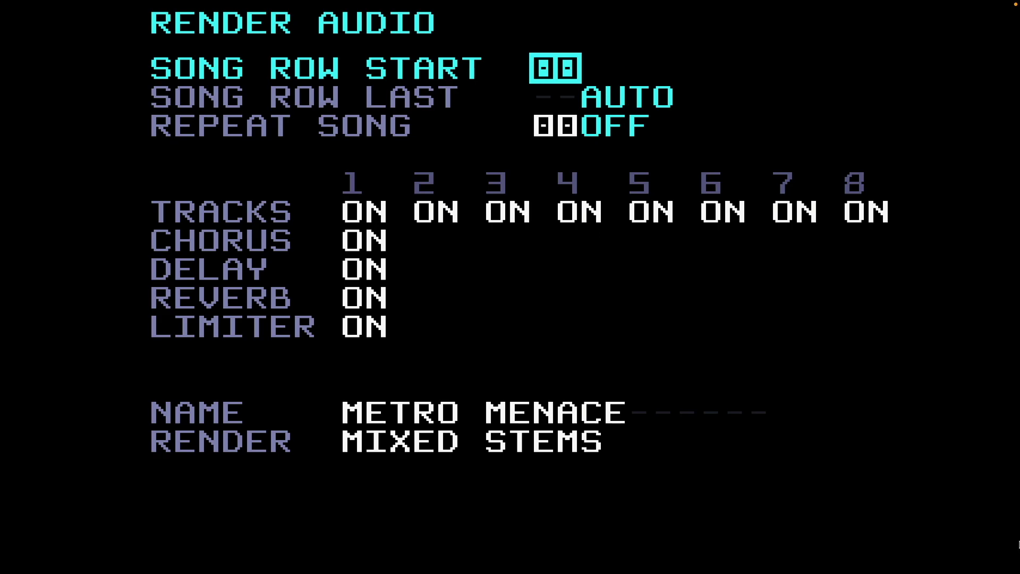
key("Right")
key("Right")
key("Right")
key("Right")
key("Right")
key("Left")
key("Left")
key("Left")
key("Left")
key("Left")
key("Down")
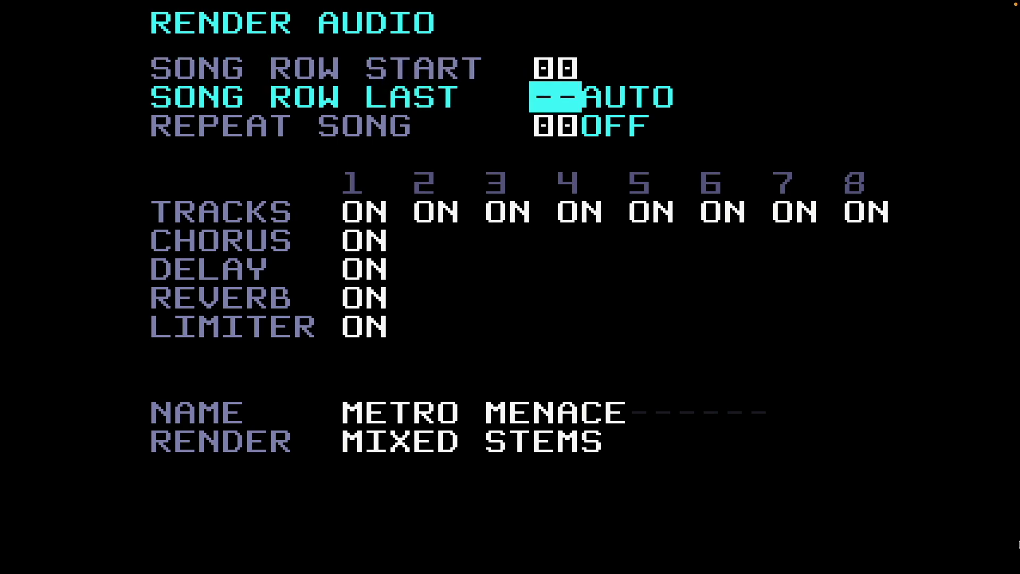
key("Down")
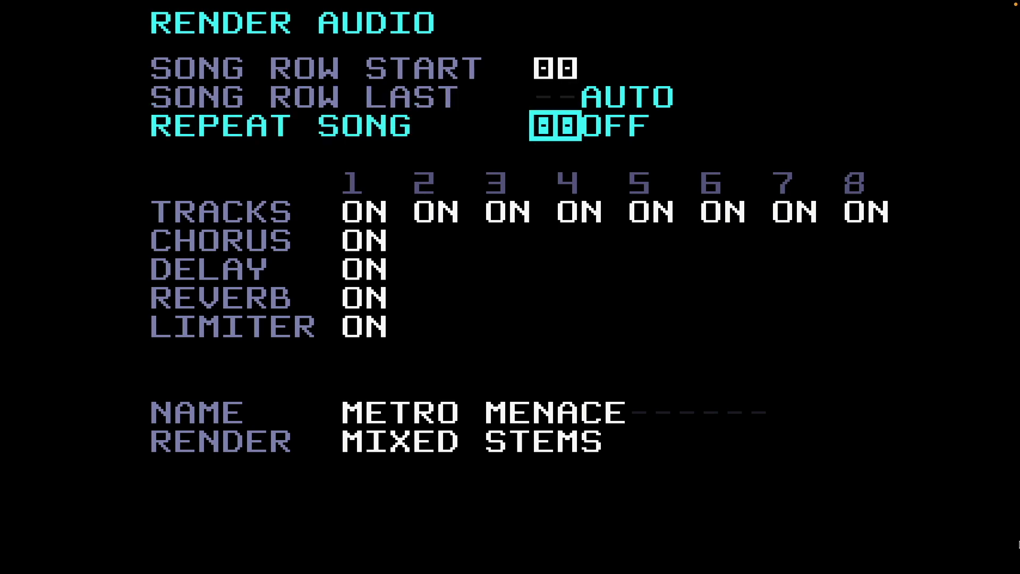
Review the render options for the tracks, chorus, delay, reverb and limiter, and the render name
key("Down")
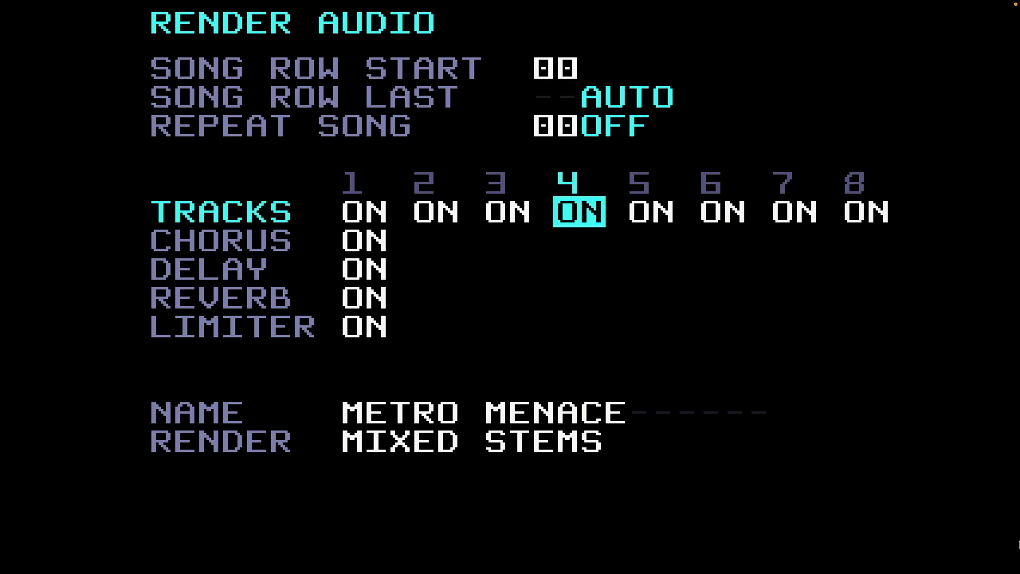
key("Left")
key("Left")
key("Left")
key("Down")
key("Down")
key("Down")
key("Down")
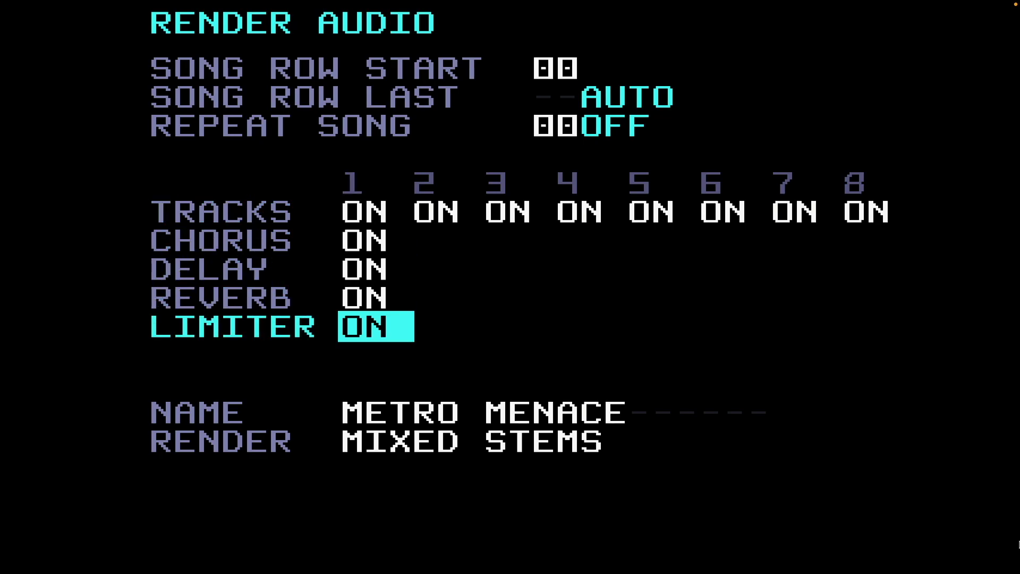
key("Down")
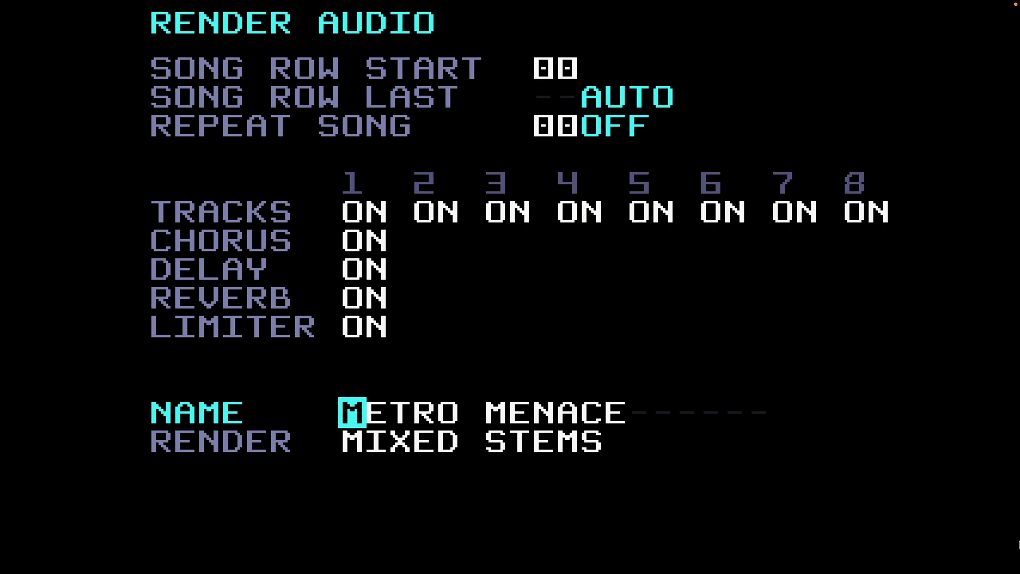
Render the METRO MENACE song as separate stems
key("Down")
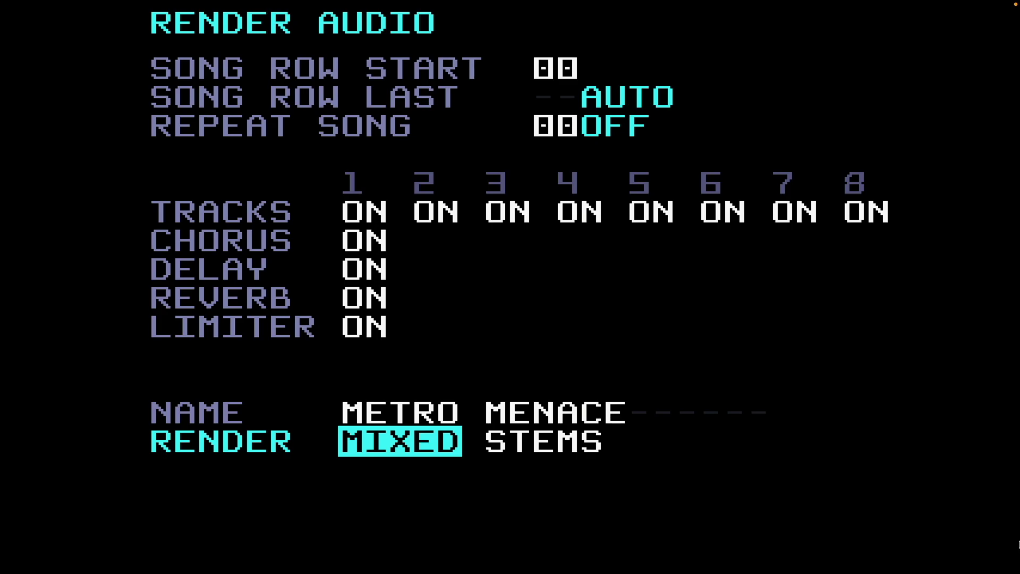
left_click(543, 441)
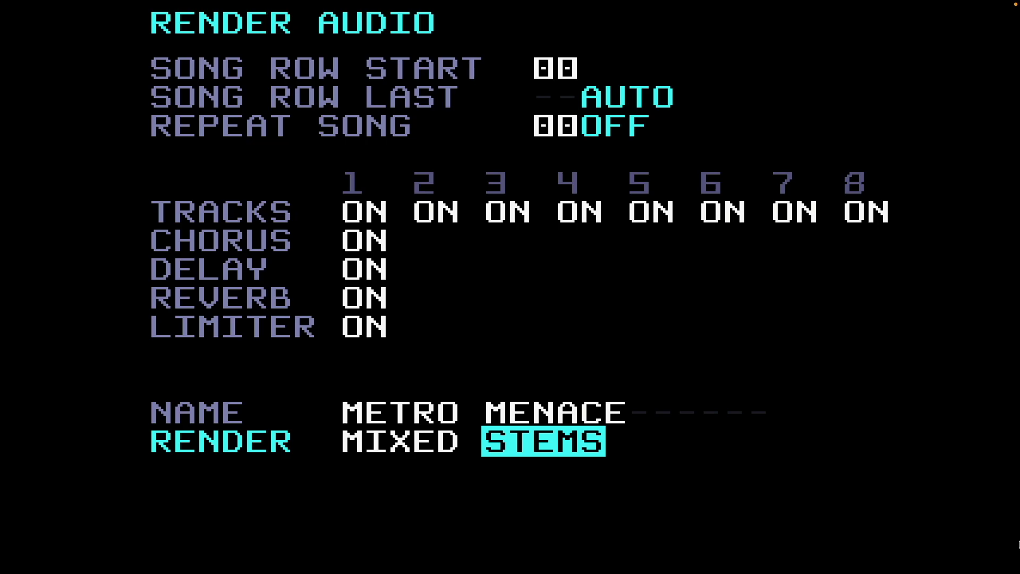
key("ctrl")
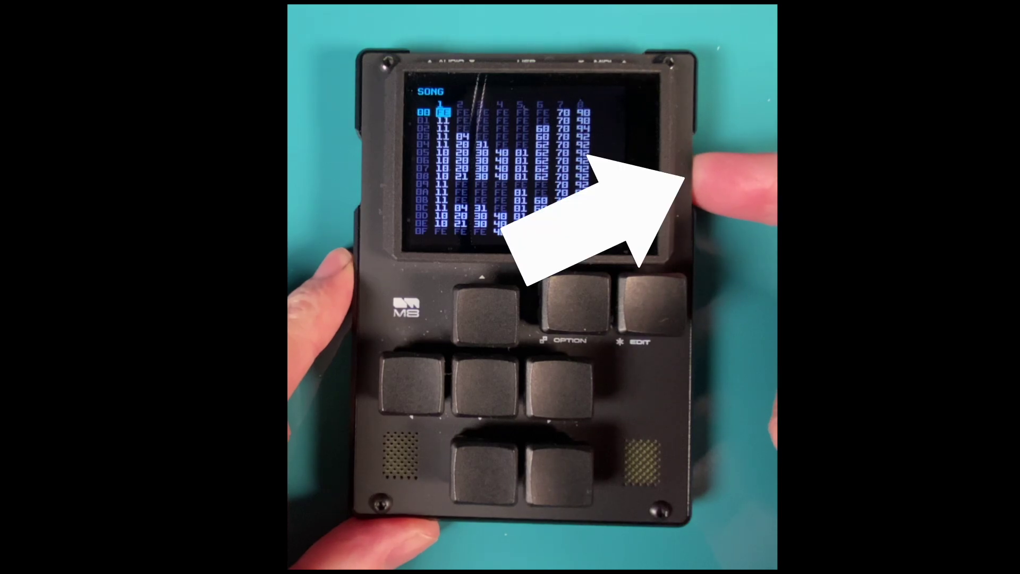
left_click(689, 175)
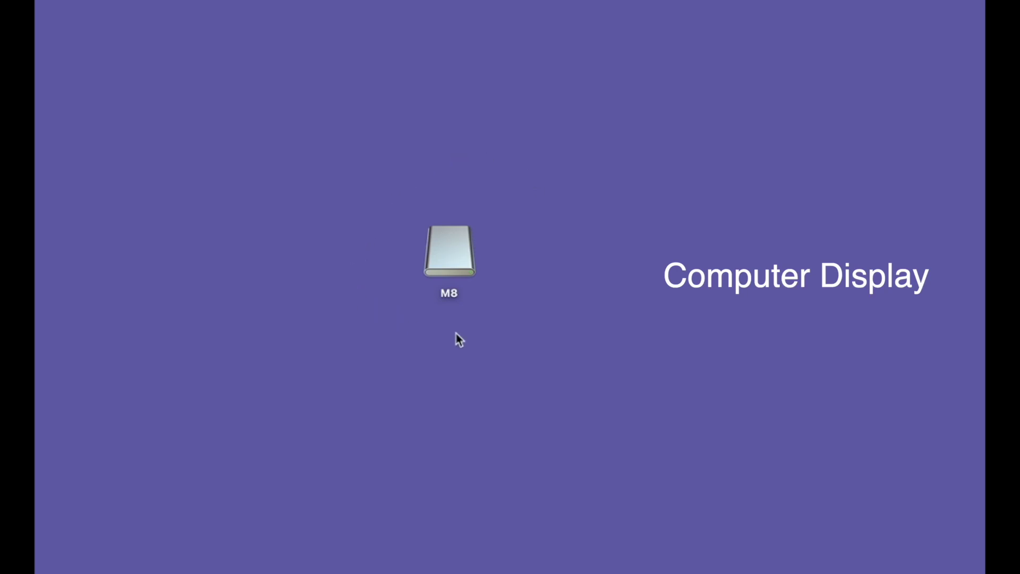
Switch to the computer, open the M8 drive and show the STEMS folder inside Renders, METRO MENACE
double_click(448, 262)
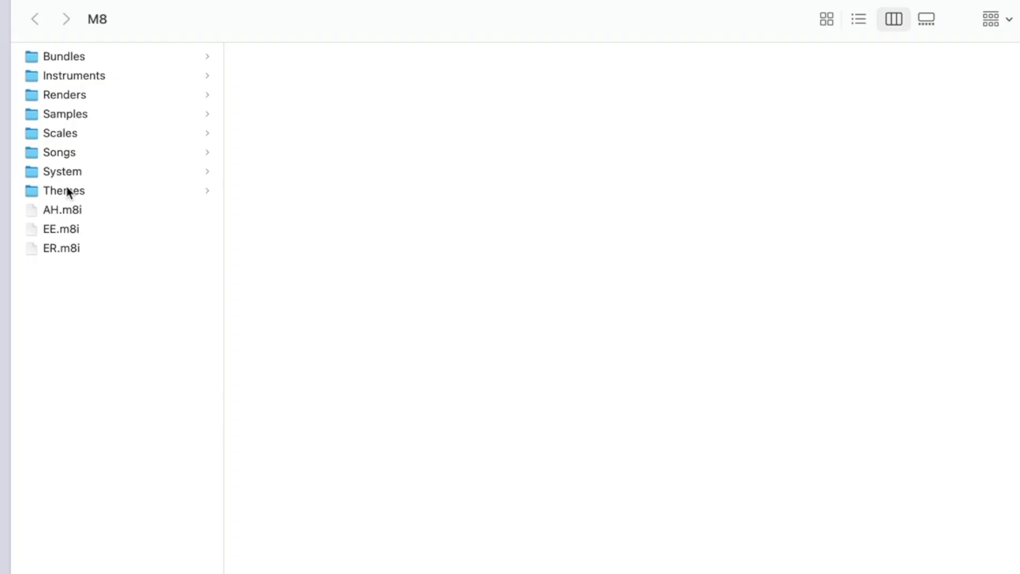
left_click(70, 99)
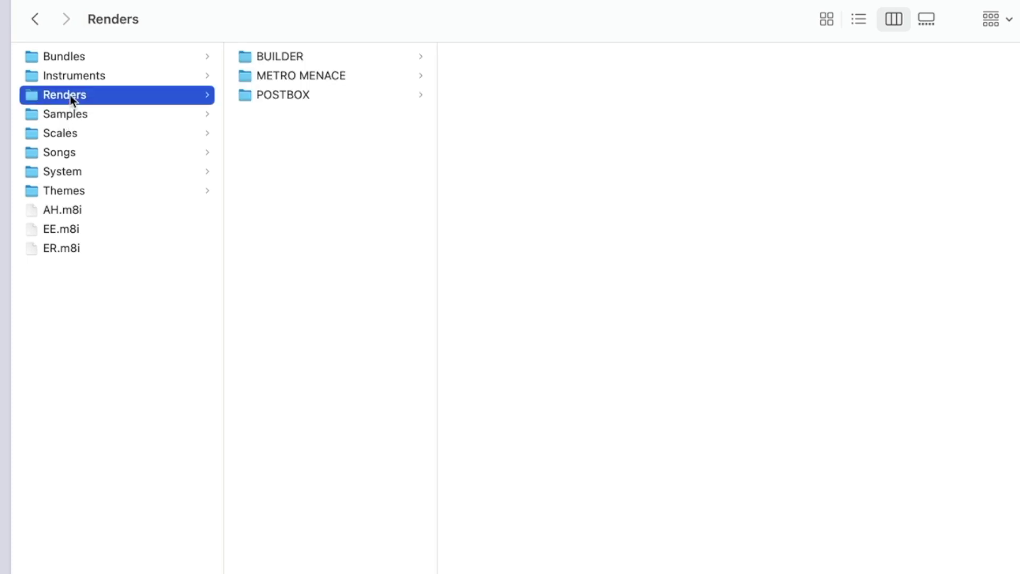
left_click(281, 79)
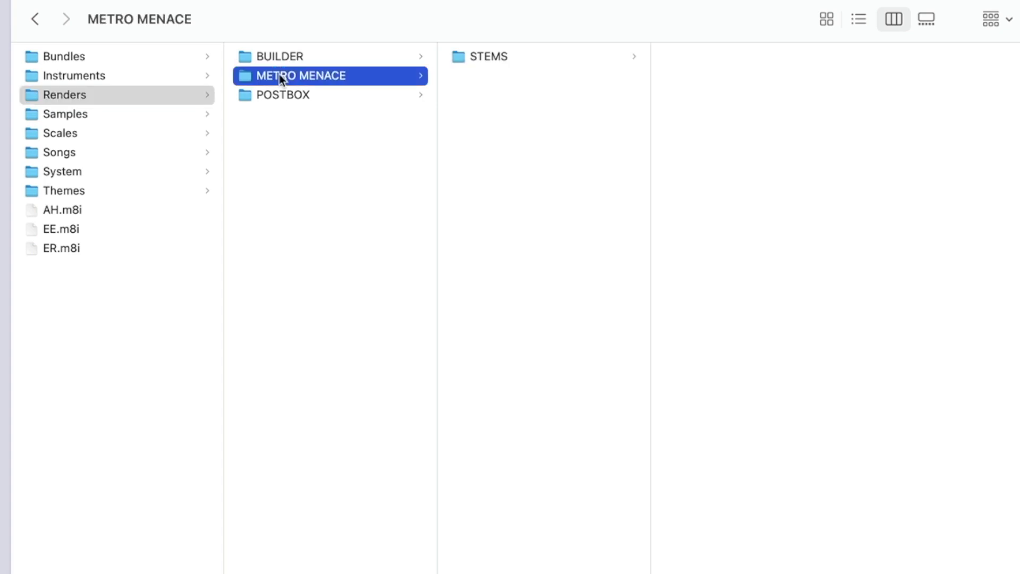
left_click(507, 58)
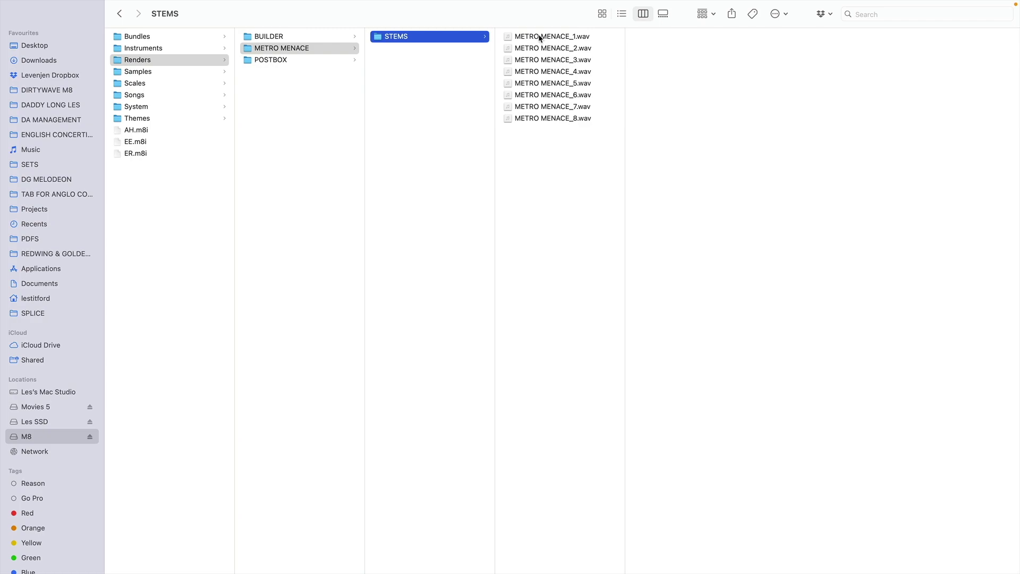
Open the METRO MENACE_1.wav stem in Sound Studio
left_click(540, 37)
mouse_move(783, 142)
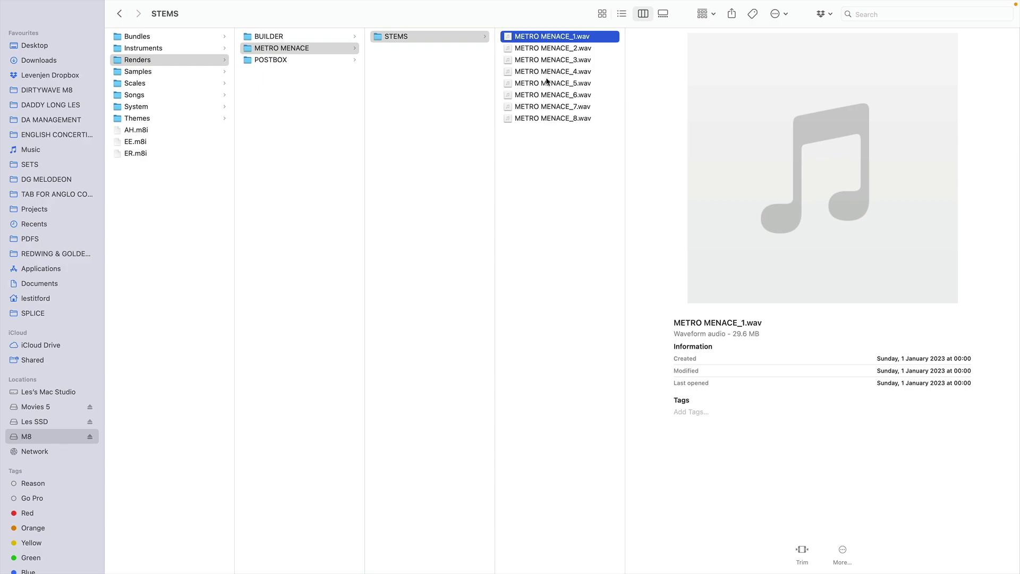
right_click(545, 41)
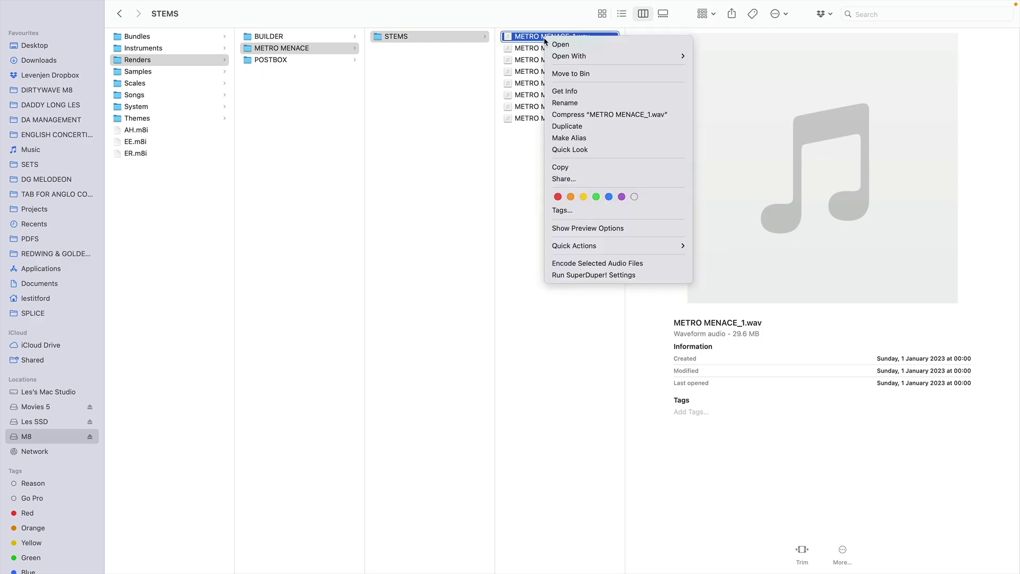
mouse_move(573, 56)
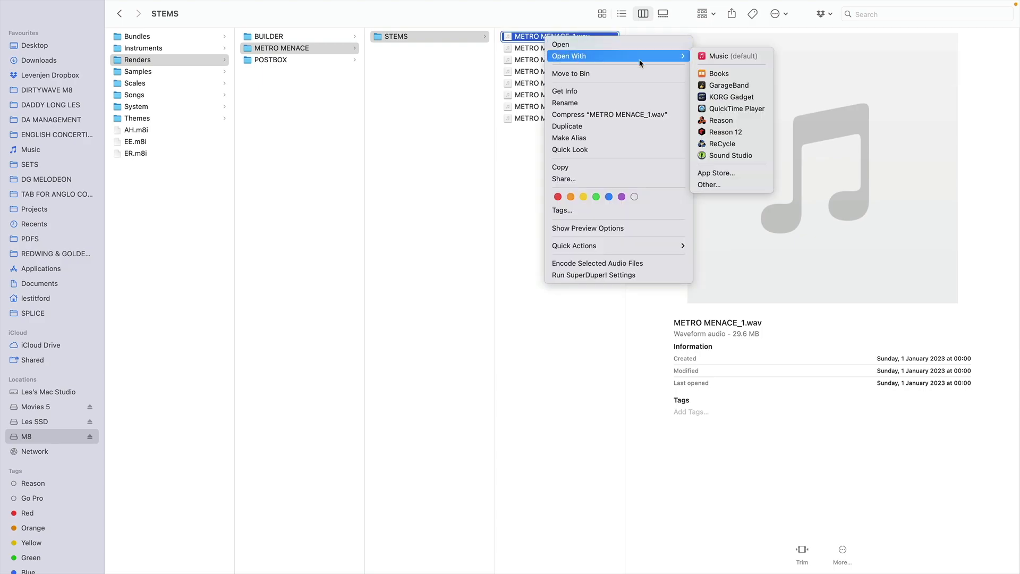
left_click(743, 155)
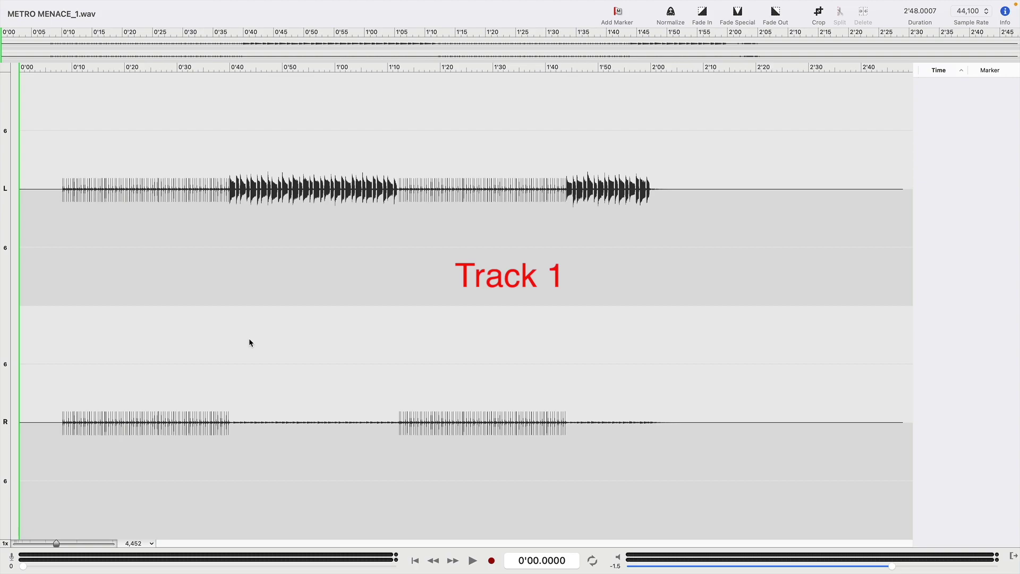
Play the first part of the track 1 stem from about 0'07, and stop the playback
left_click(56, 72)
key("space")
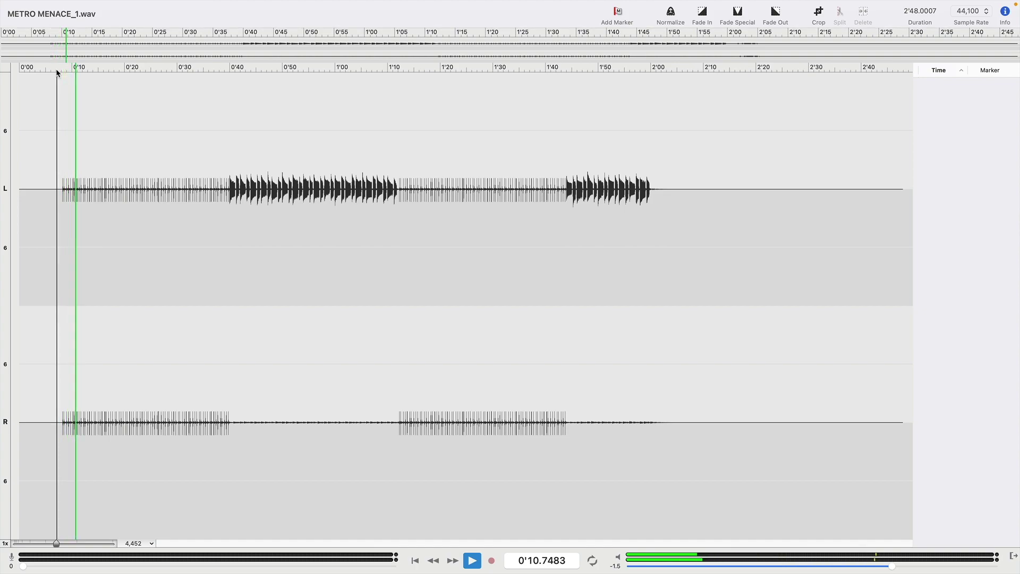
key("space")
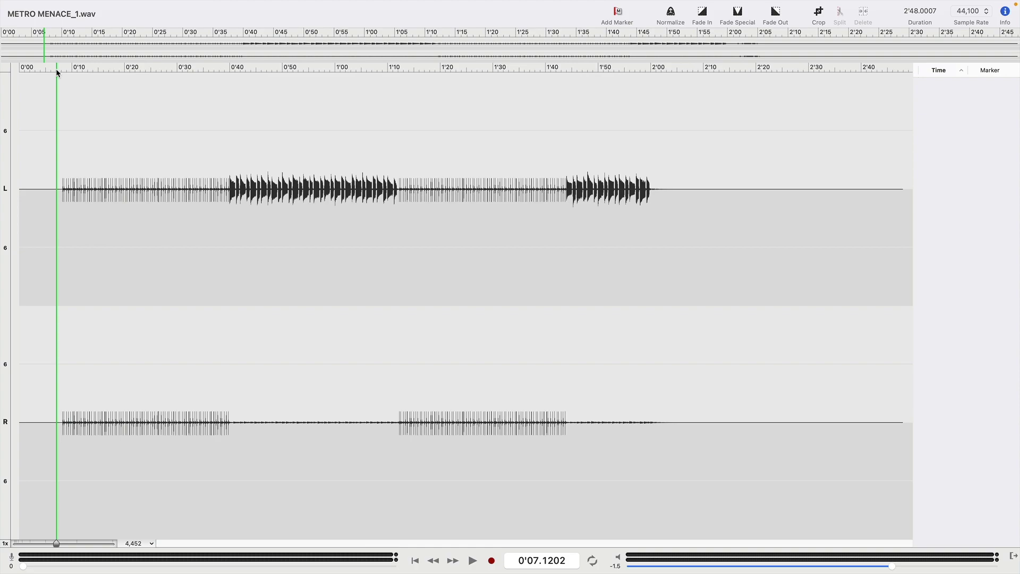
Play the louder section of the track 1 stem twice from about 0'39.6, stopping after each playback
left_click(228, 69)
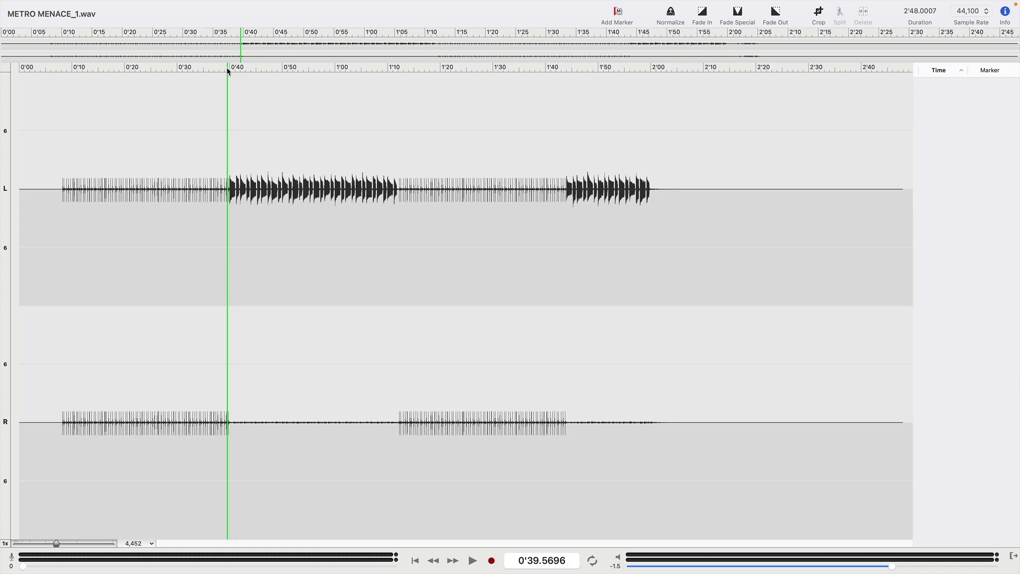
key("space")
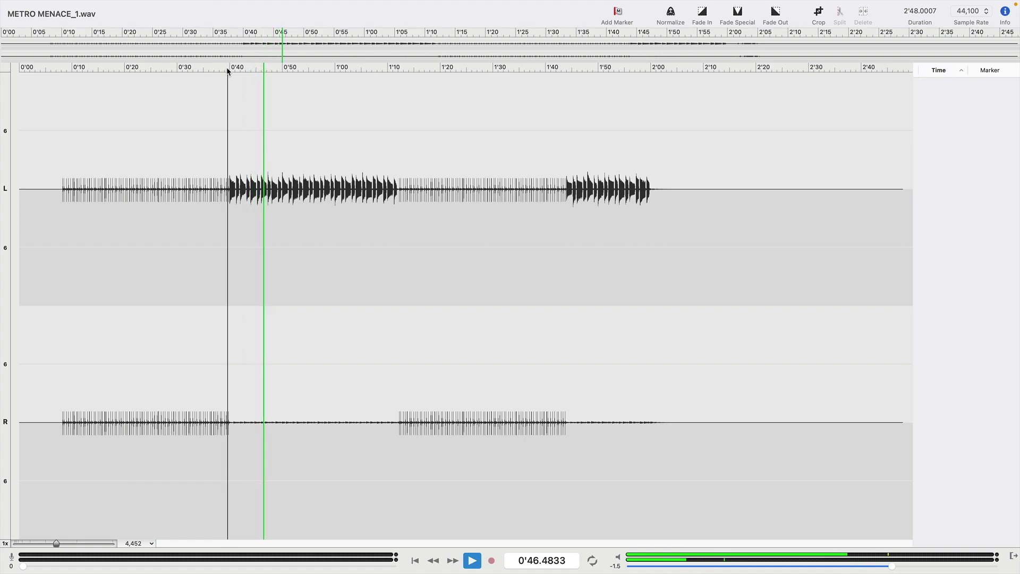
key("space")
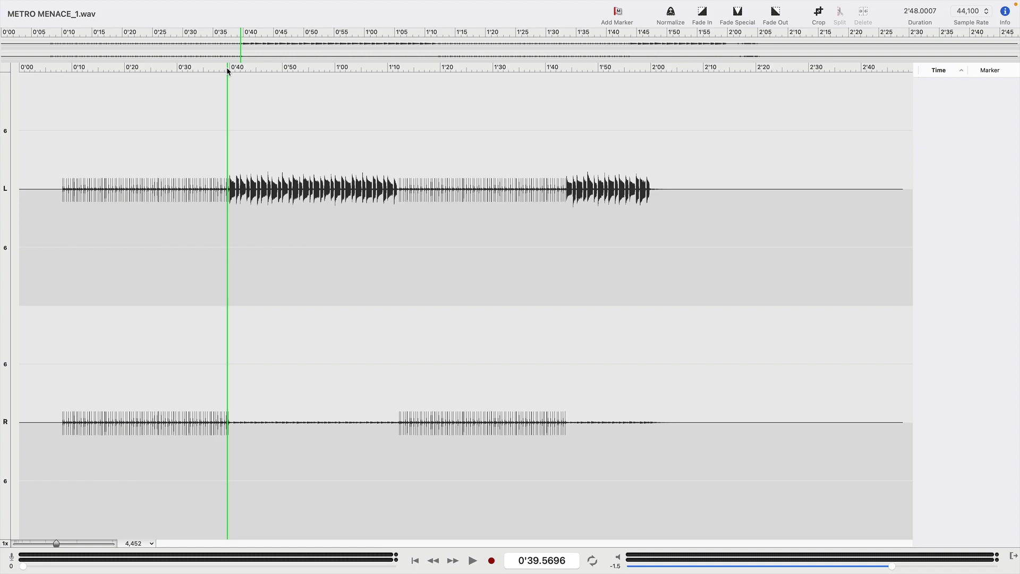
key("space")
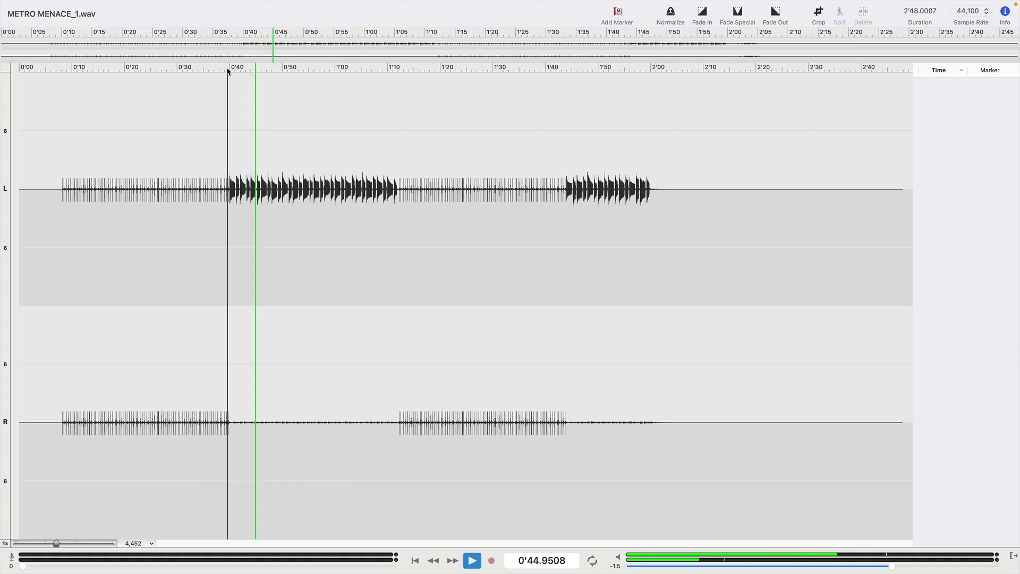
key("space")
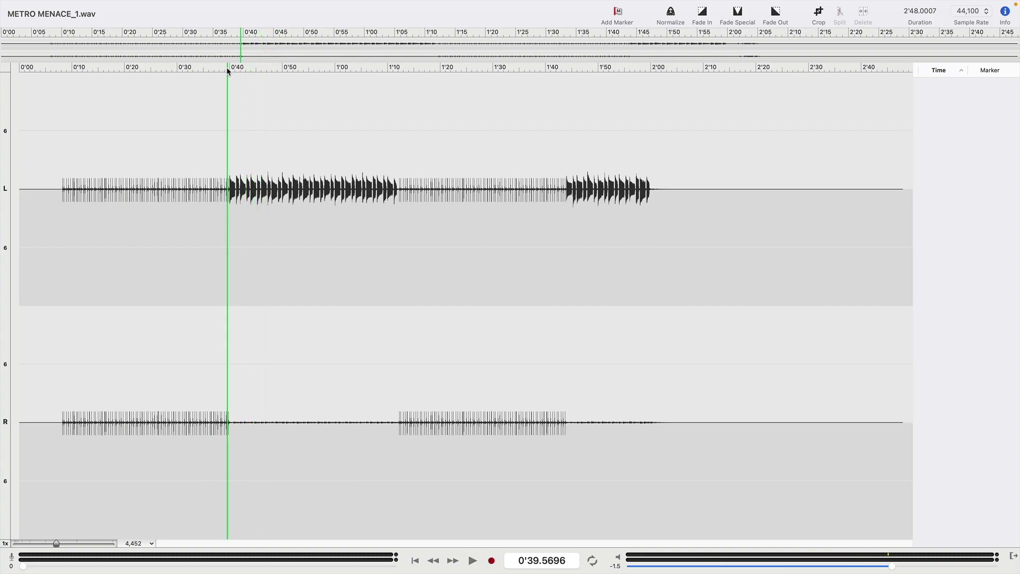
Play the track 1 stem from about 1'13, where the quieter part returns, and stop the playback
left_click_drag(227, 71, 403, 70)
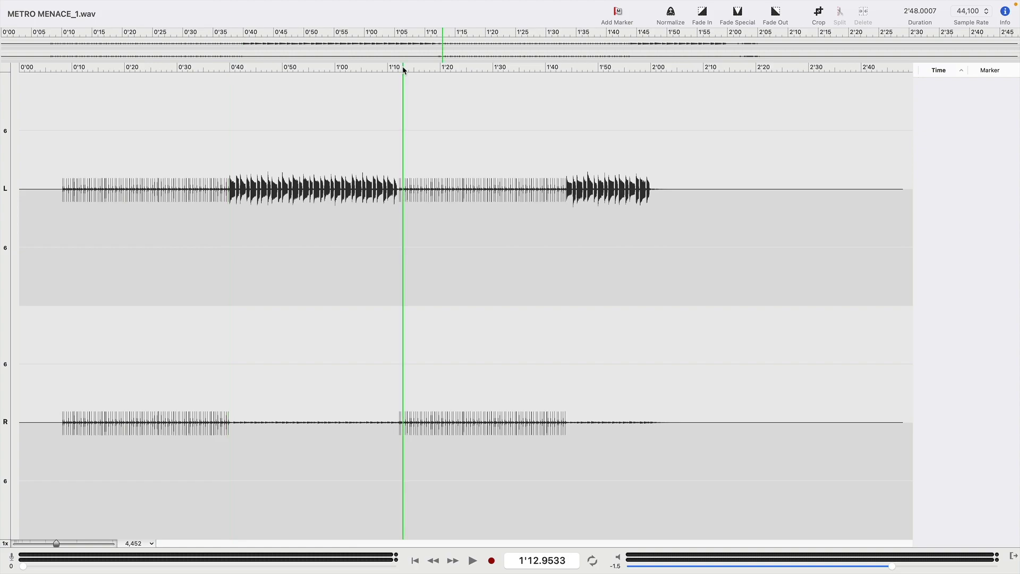
key("space")
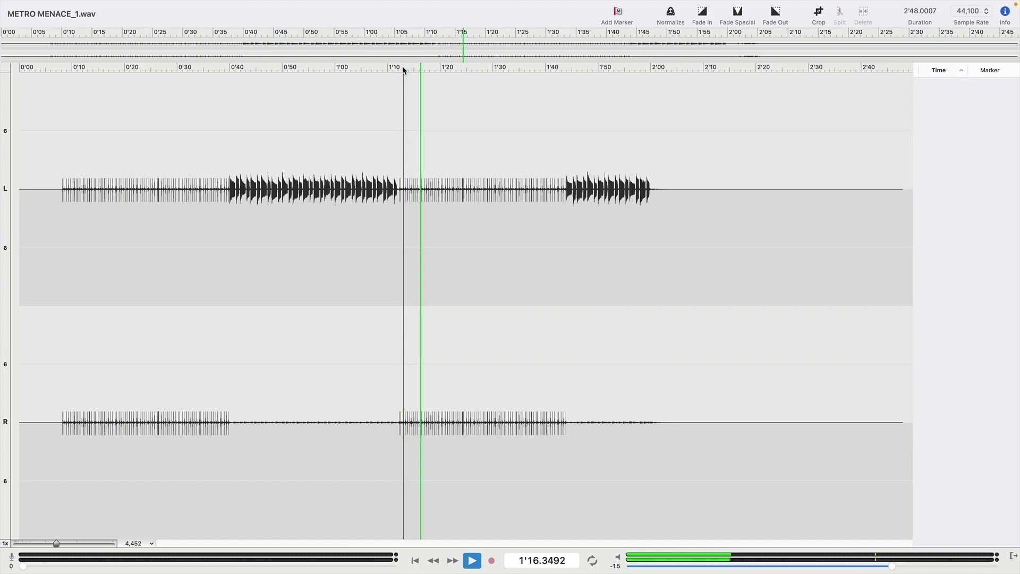
key("space")
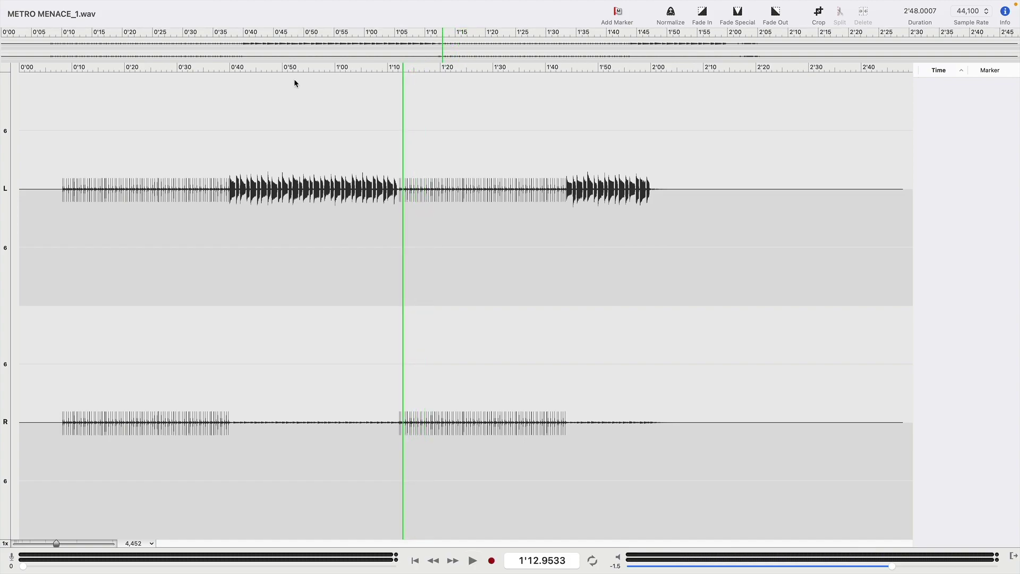
Play the louder section of the track 1 stem once more from about 0'45, and stop the playback
left_click(258, 70)
key("space")
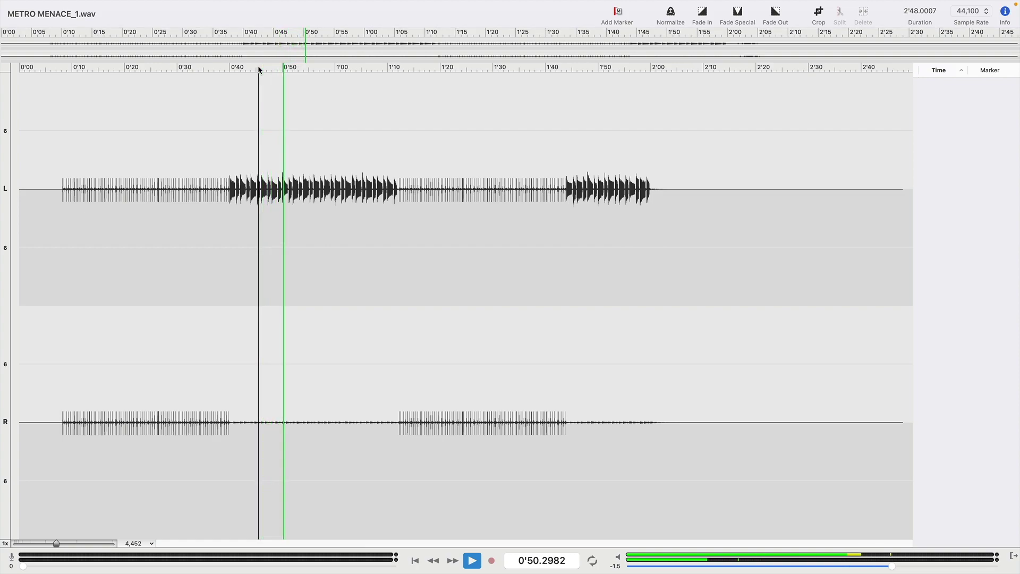
key("space")
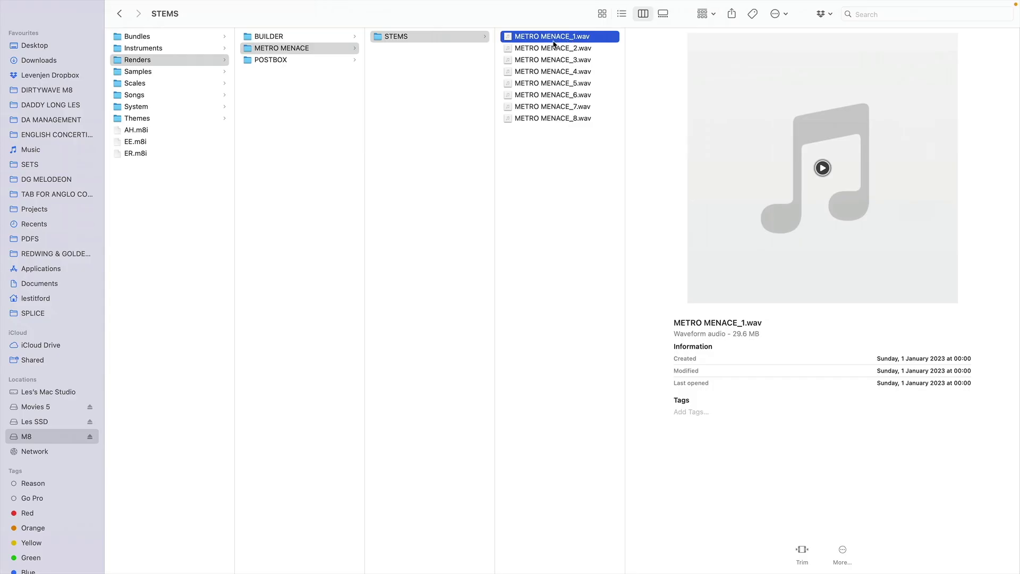
Open the METRO MENACE_2.wav stem from the STEMS folder in Sound Studio
left_click(540, 48)
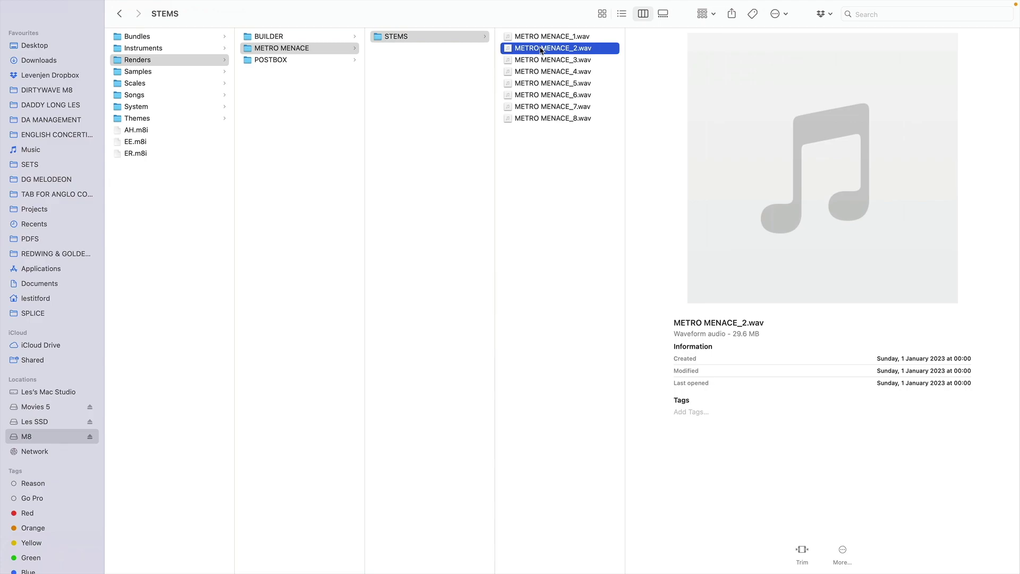
right_click(541, 50)
mouse_move(595, 66)
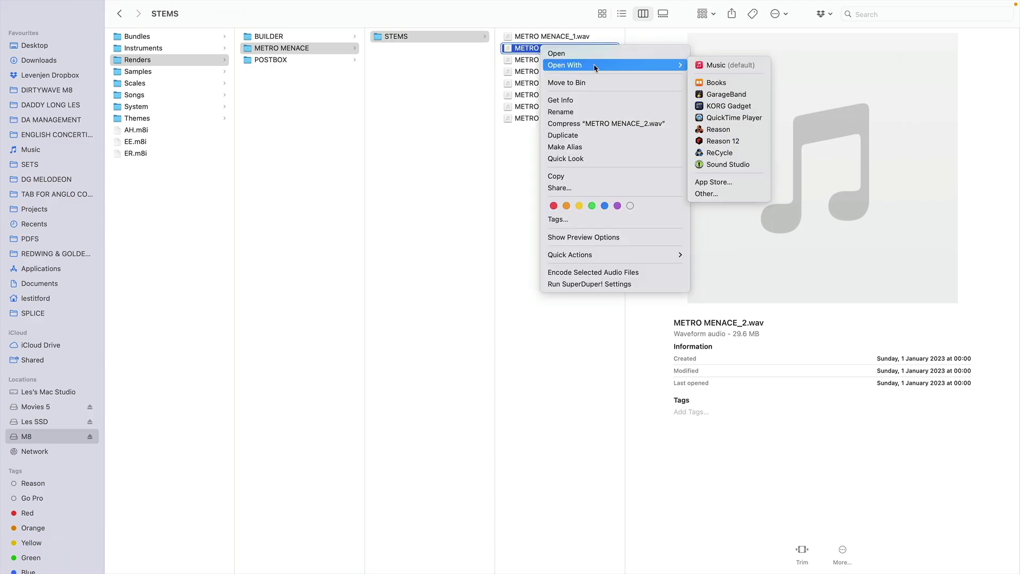
left_click(728, 164)
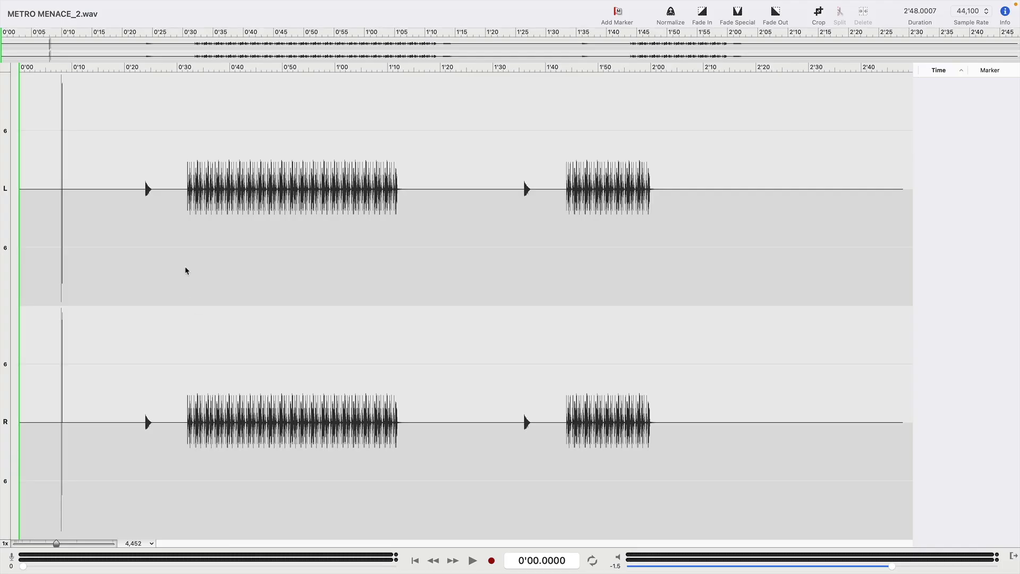
Play the short isolated sound in the track 2 stem from about 0'22.9, and stop the playback
left_click(140, 69)
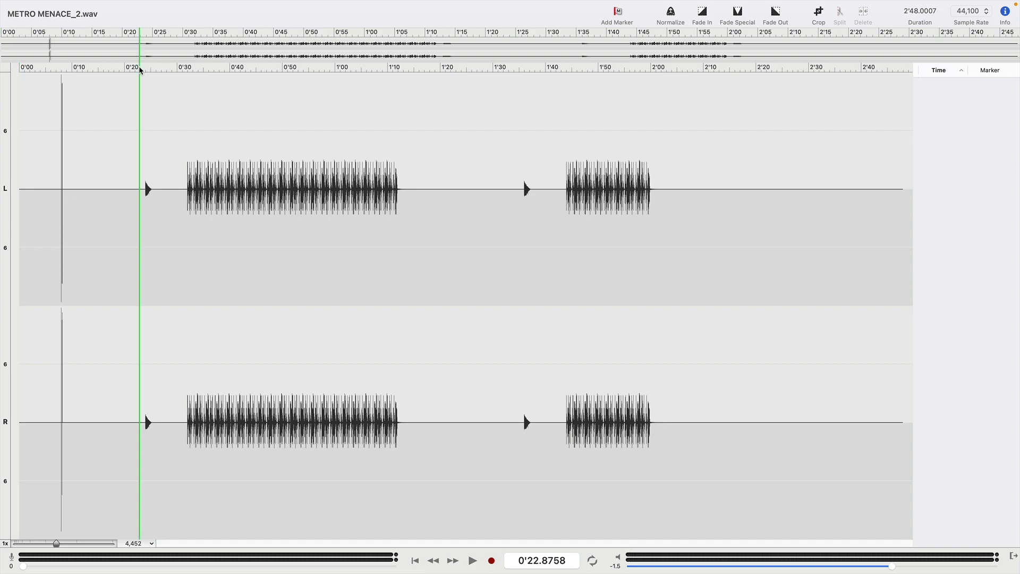
key("space")
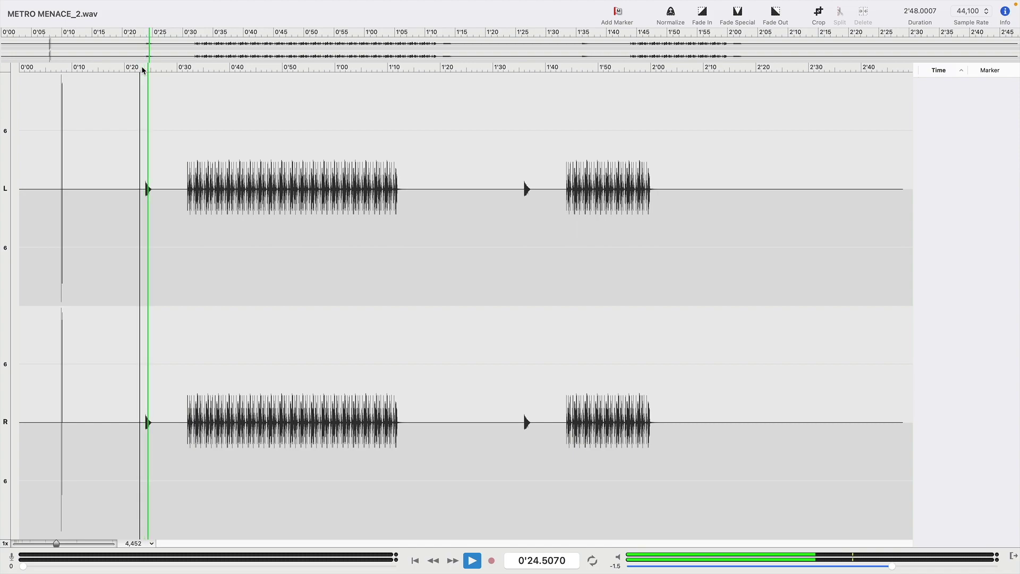
key("space")
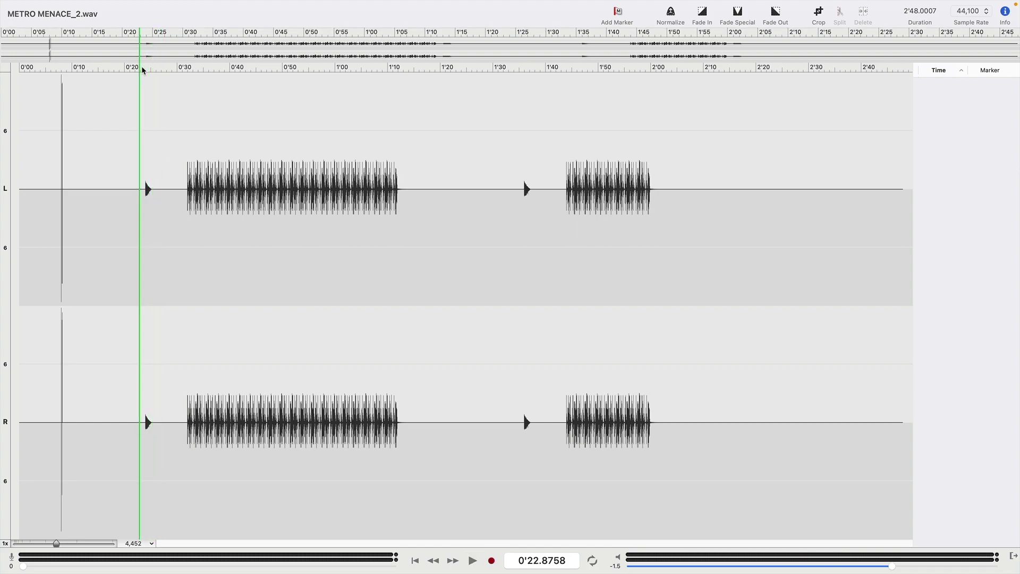
Play the first long section of the track 2 stem twice from about 0'31.3, stopping after each playback
left_click(184, 73)
key("space")
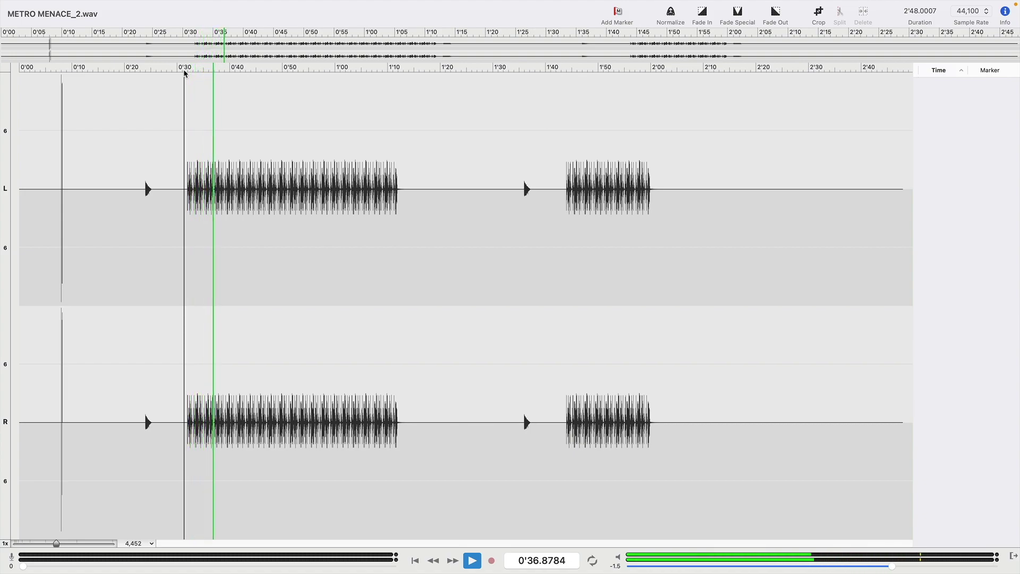
key("space")
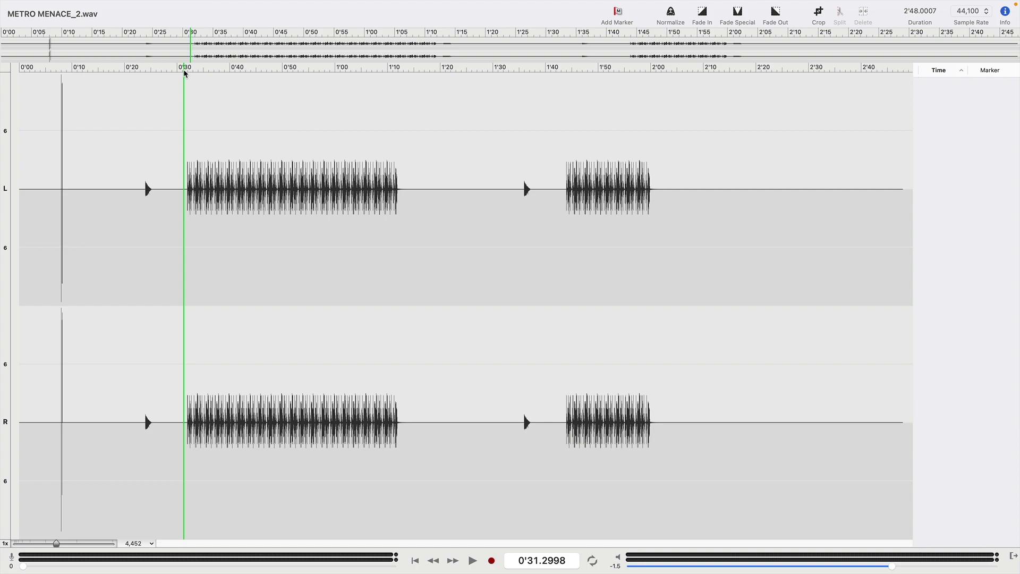
key("space")
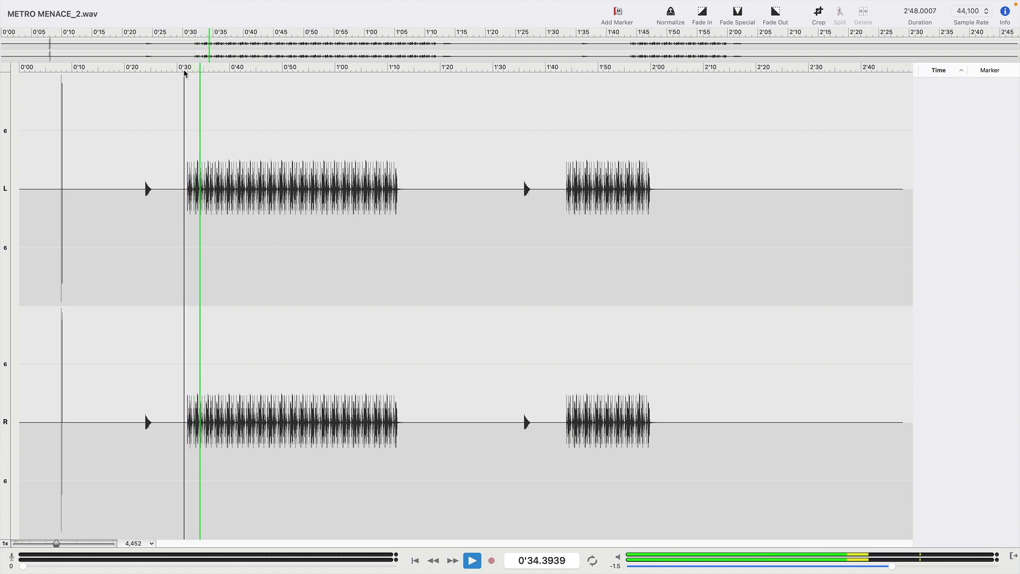
key("space")
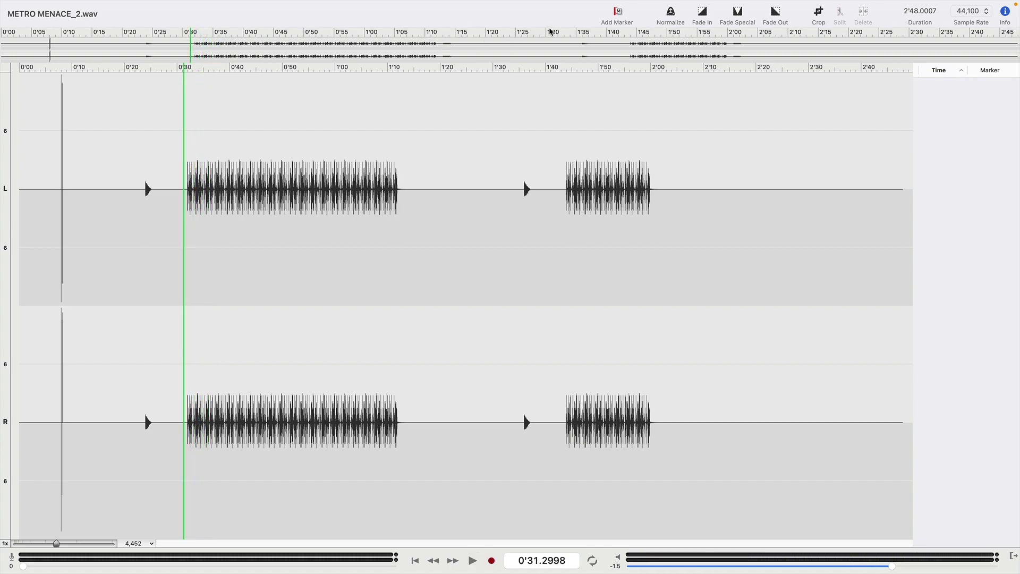
Play the second isolated sound of the track 2 stem from about 1'36 and its last section from about 1'44, stopping after each
left_click(523, 66)
key("space")
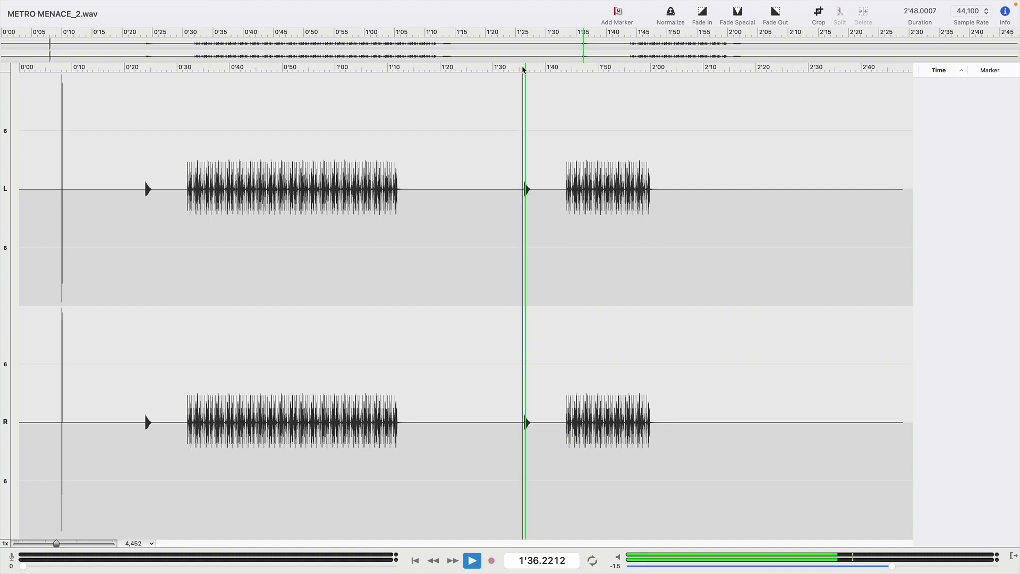
key("space")
left_click(565, 68)
key("space")
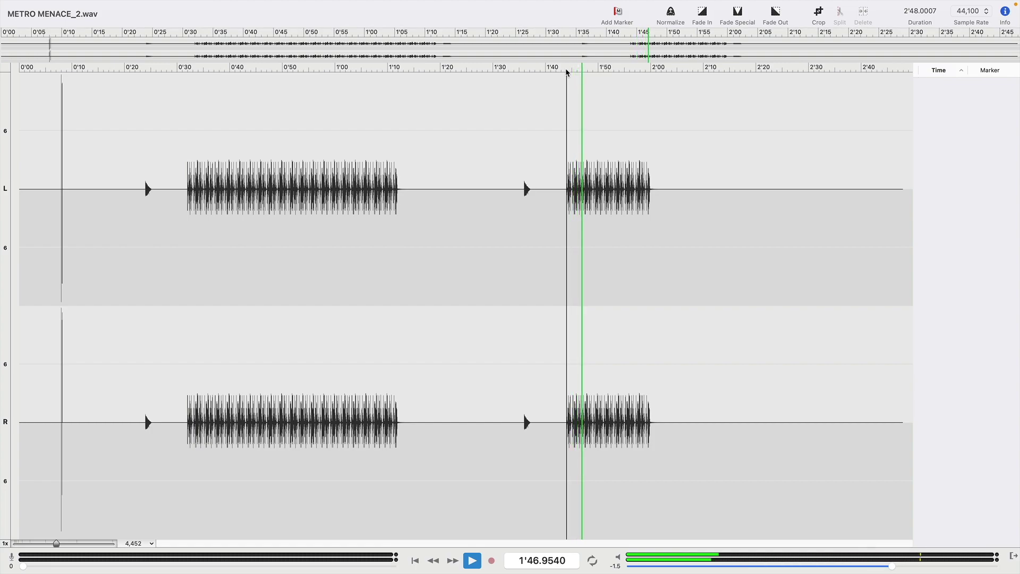
key("space")
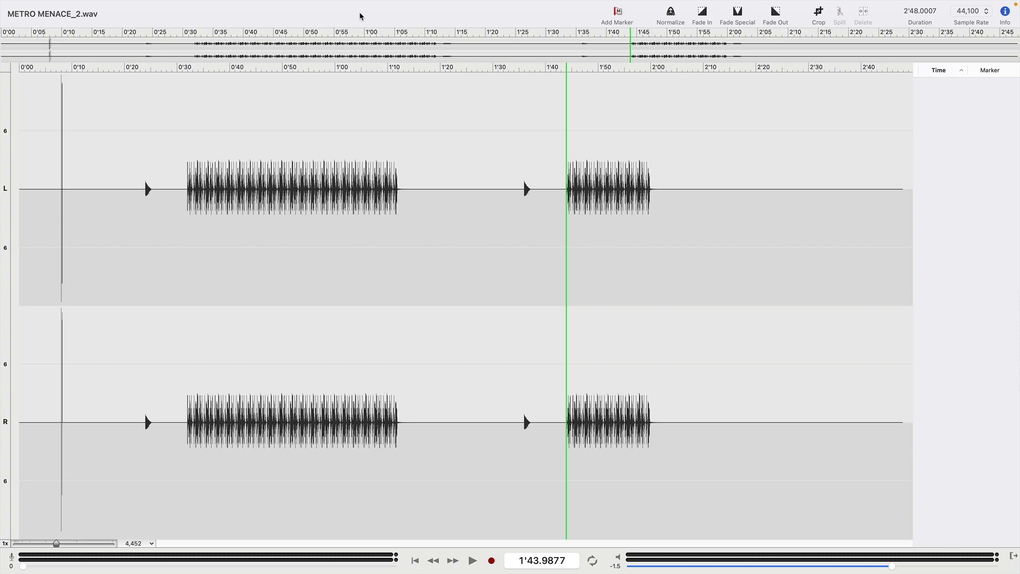
Open the METRO MENACE_3.wav stem and play its first section from about 0'31.1, stopping the playback at the end
key("cmd+o")
double_click(544, 62)
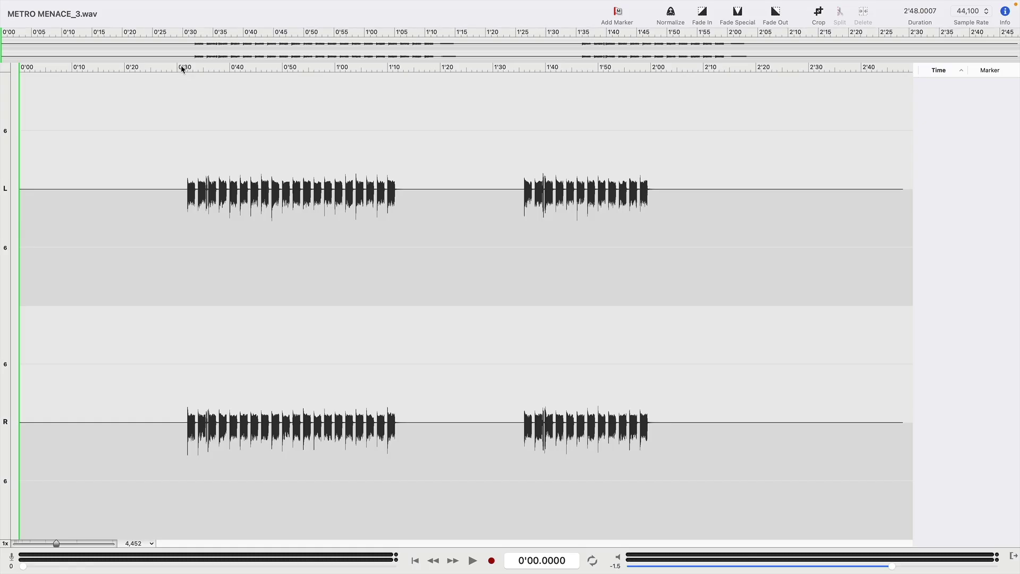
left_click(183, 68)
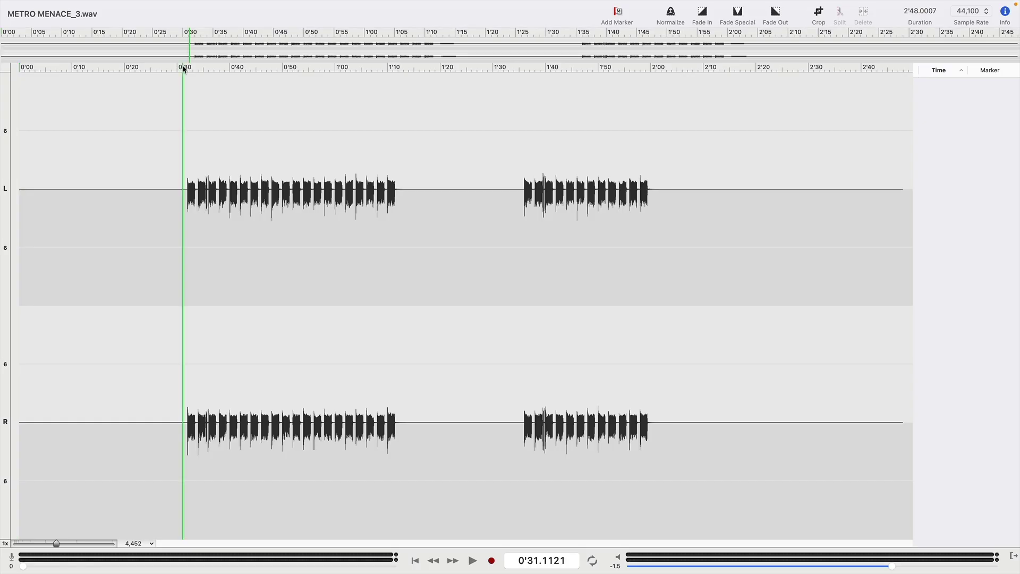
key("space")
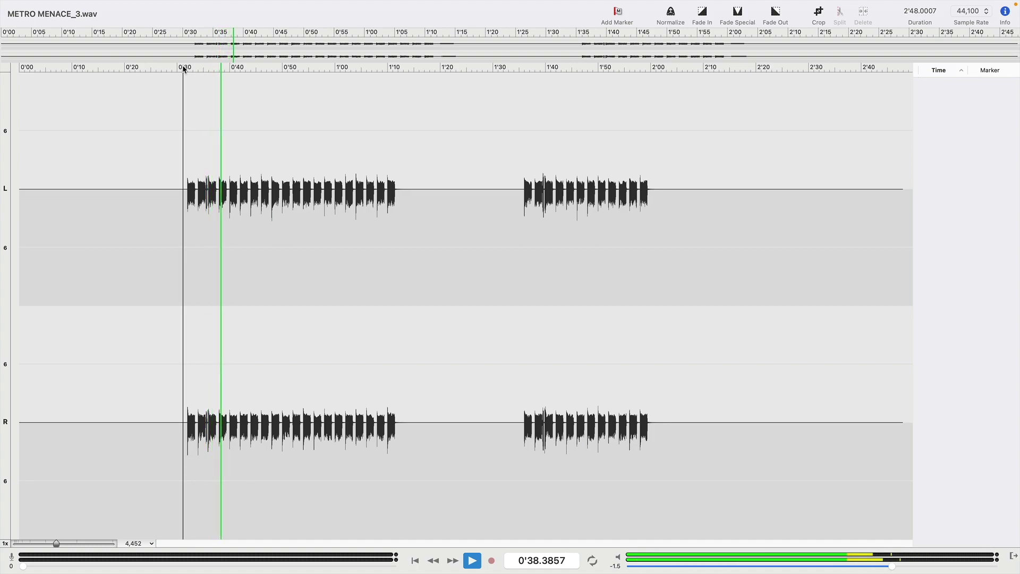
key("space")
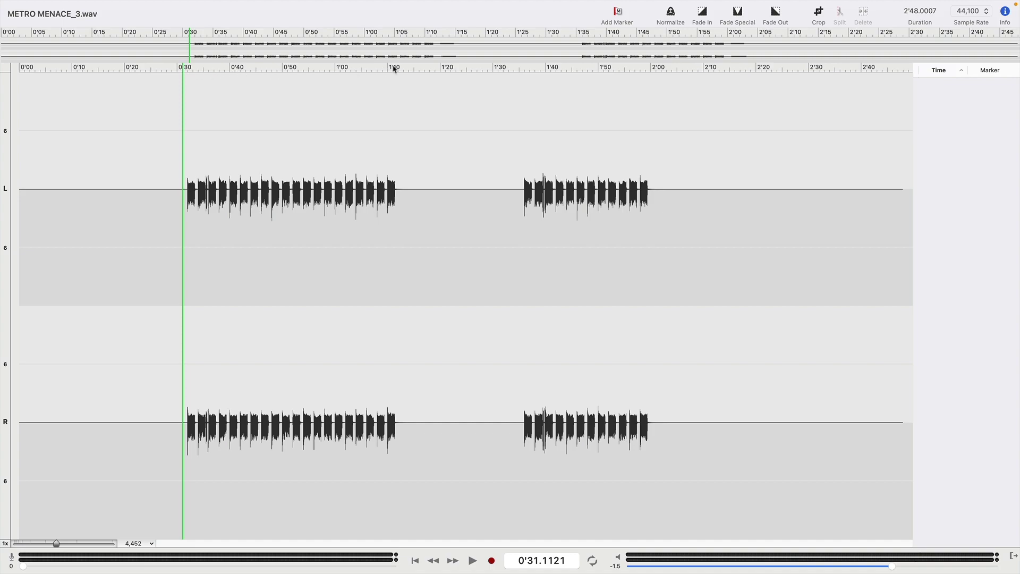
Play the second section of the track 3 stem from just before it begins, at about 1'35, and stop the playback
left_click(451, 68)
left_click(524, 69)
key("space")
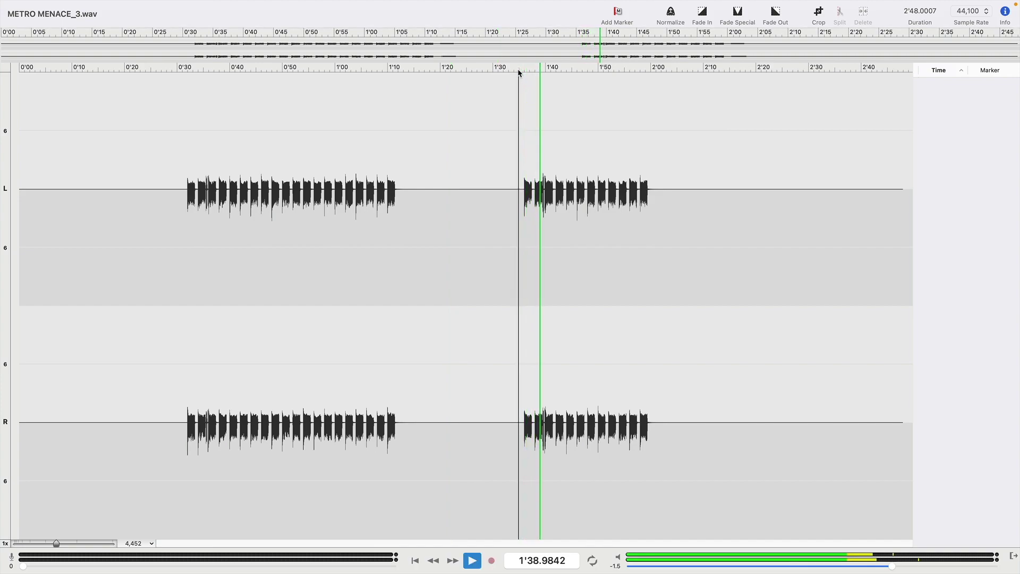
left_click(519, 72)
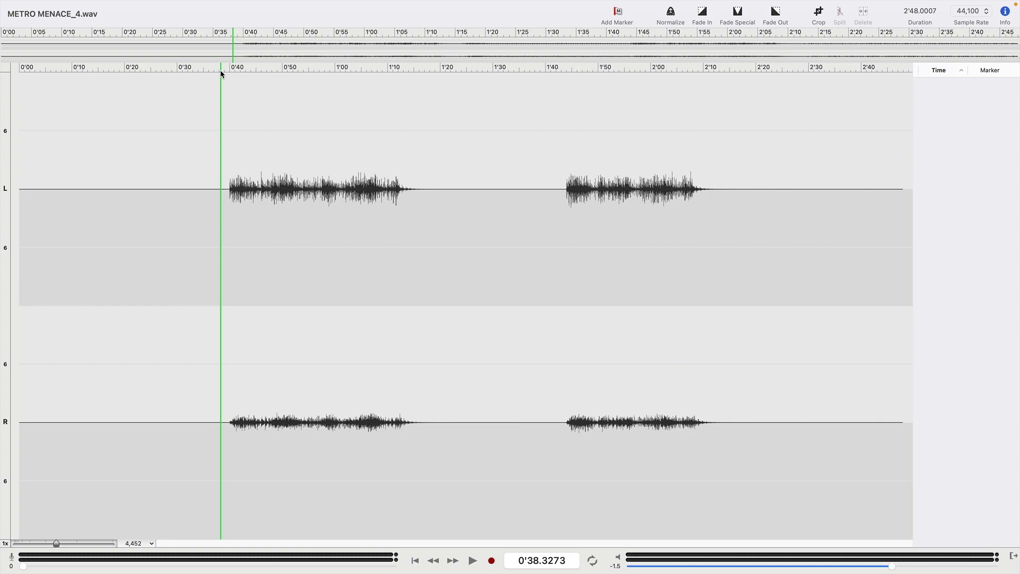
Play the two sections of the track 4 stem from about 0'38.3 and 1'43.9, stopping after each playback
key("space")
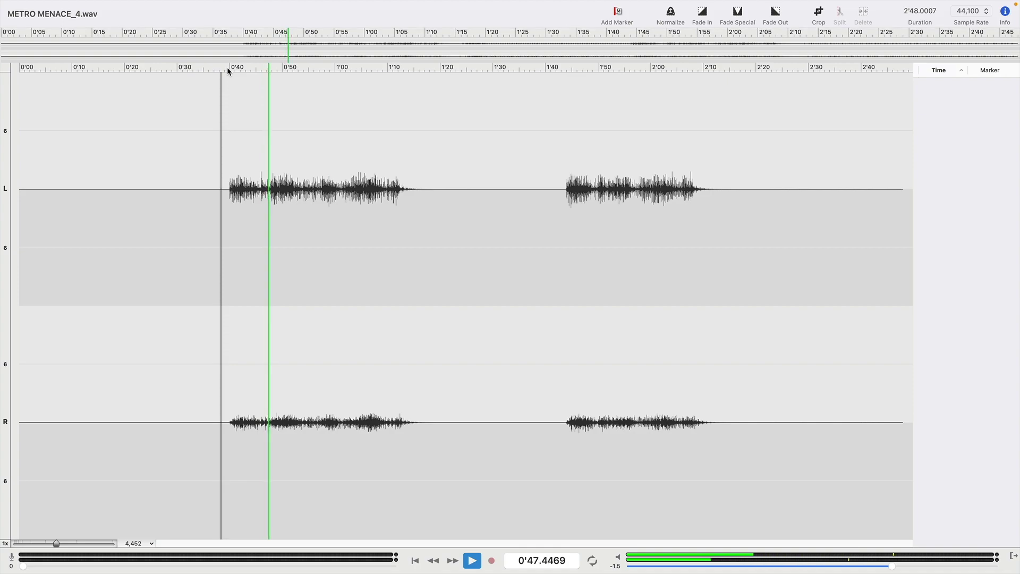
key("space")
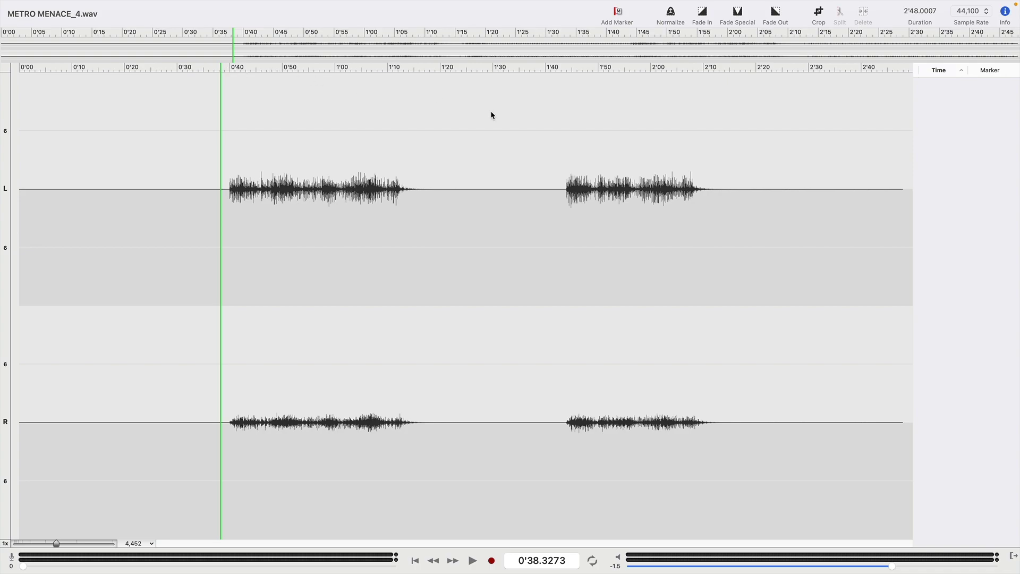
left_click(479, 69)
left_click(566, 68)
key("space")
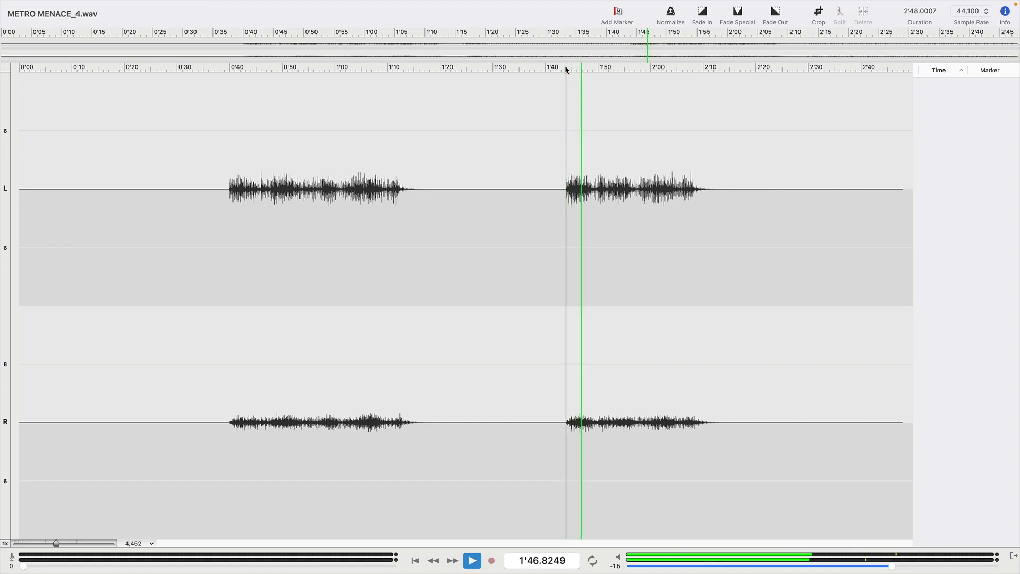
key("space")
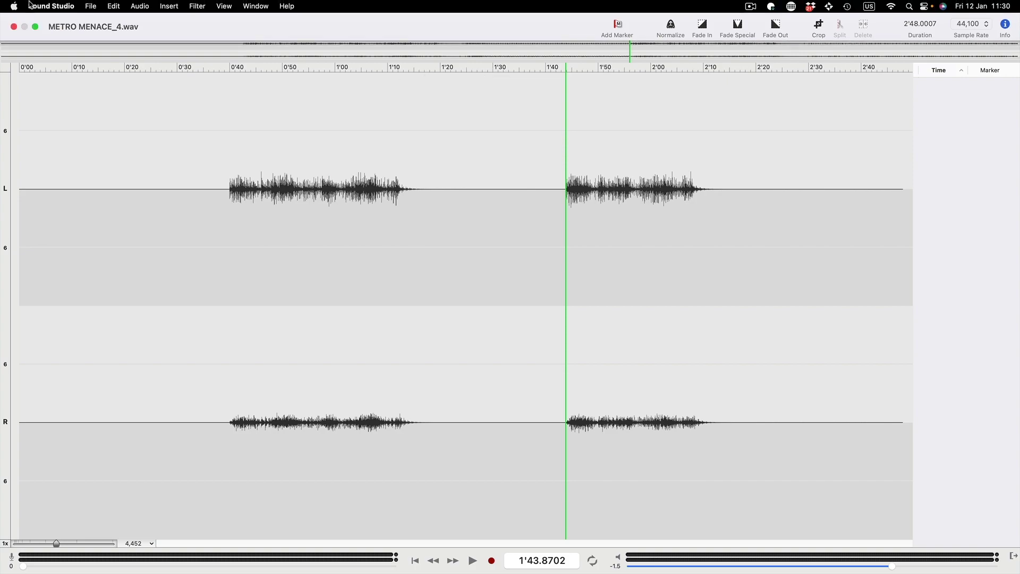
Bring up the METRO MENACE_5.wav stem and play its first section from about 0'38.8, stopping the playback at the end
key("super+grave")
left_click(223, 69)
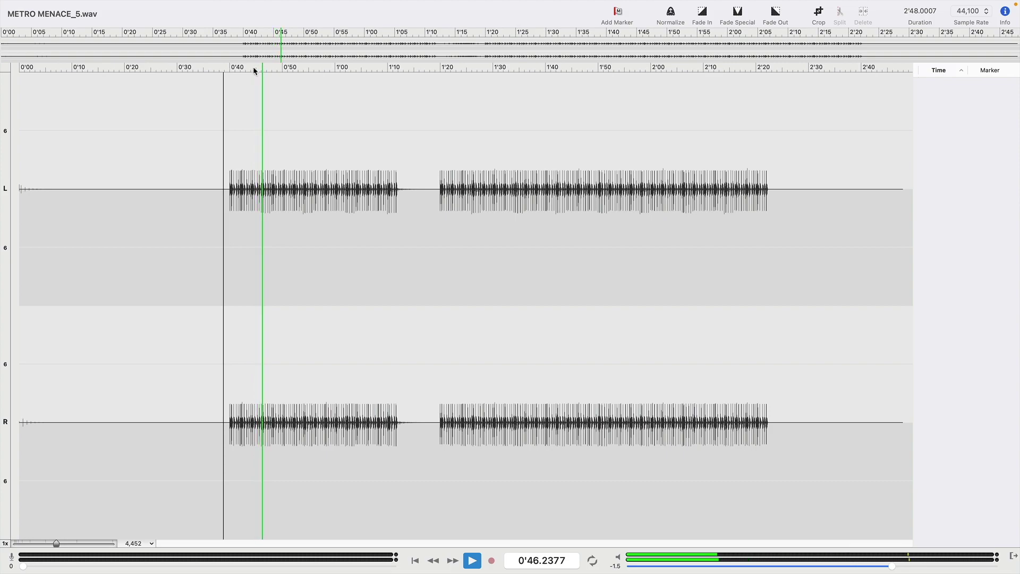
key("space")
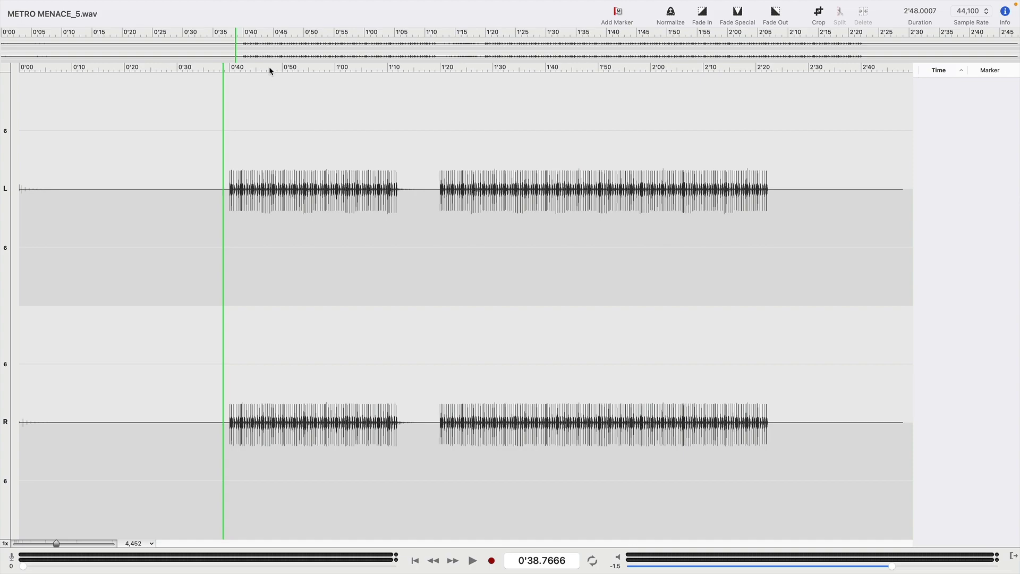
Play the second section of the track 5 stem twice from about 1'19.4, stopping after each playback
left_click(416, 69)
left_click(437, 68)
key("space")
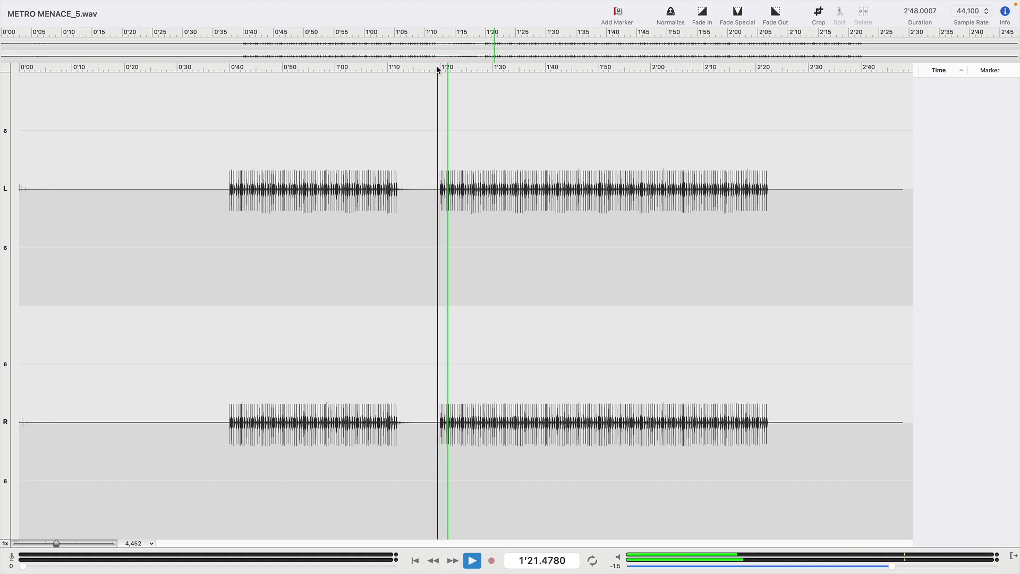
key("space")
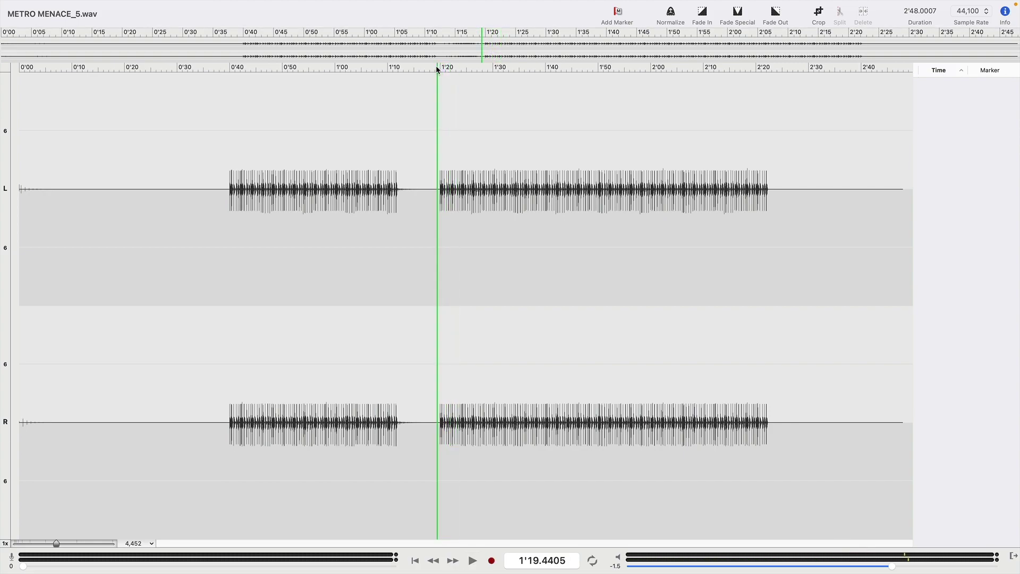
key("space")
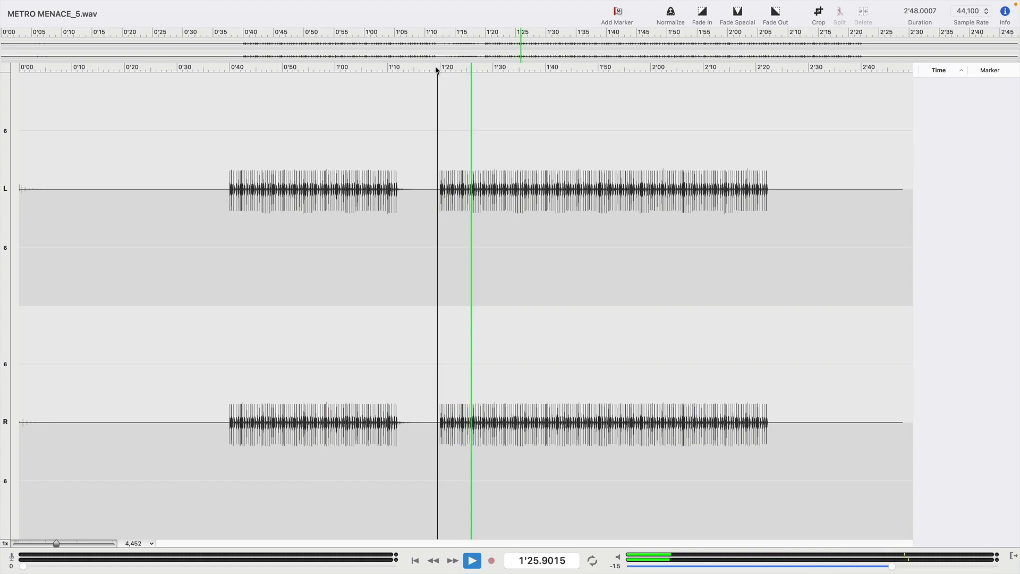
key("space")
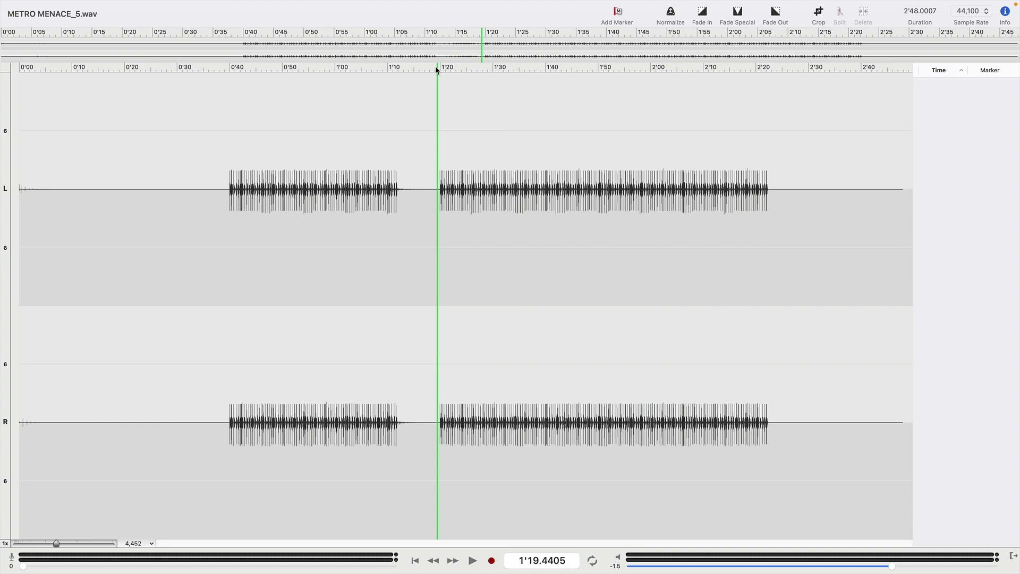
Open the METRO MENACE_6.wav stem from the STEMS folder, play it from about 0'15, and stop the playback
key("super+o")
double_click(534, 94)
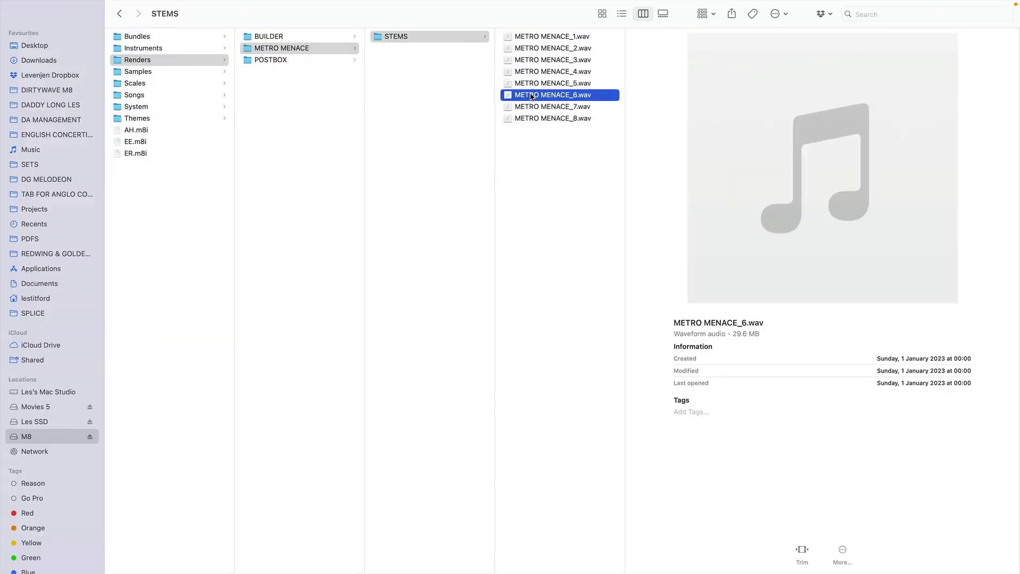
left_click(98, 72)
key("space")
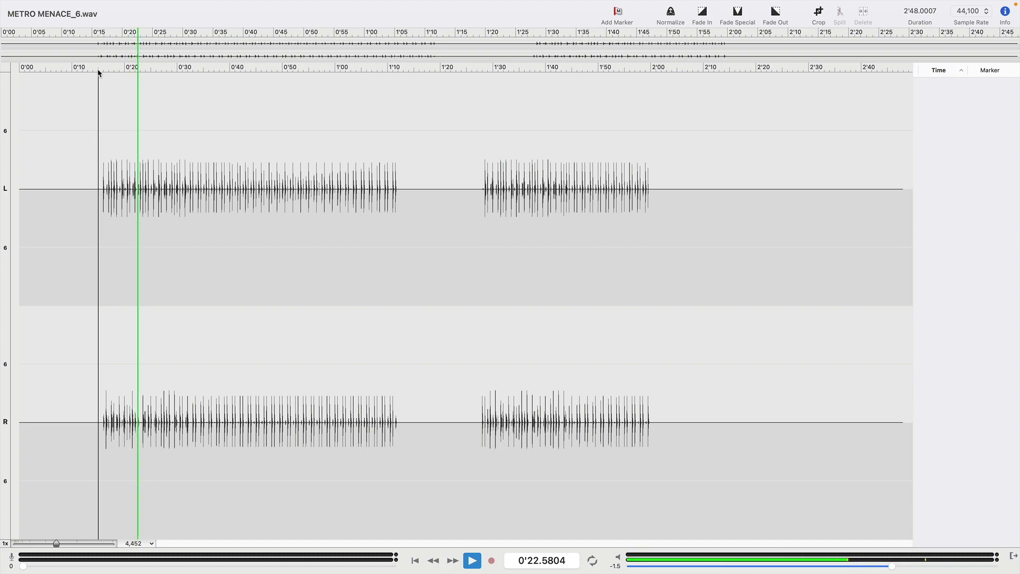
key("space")
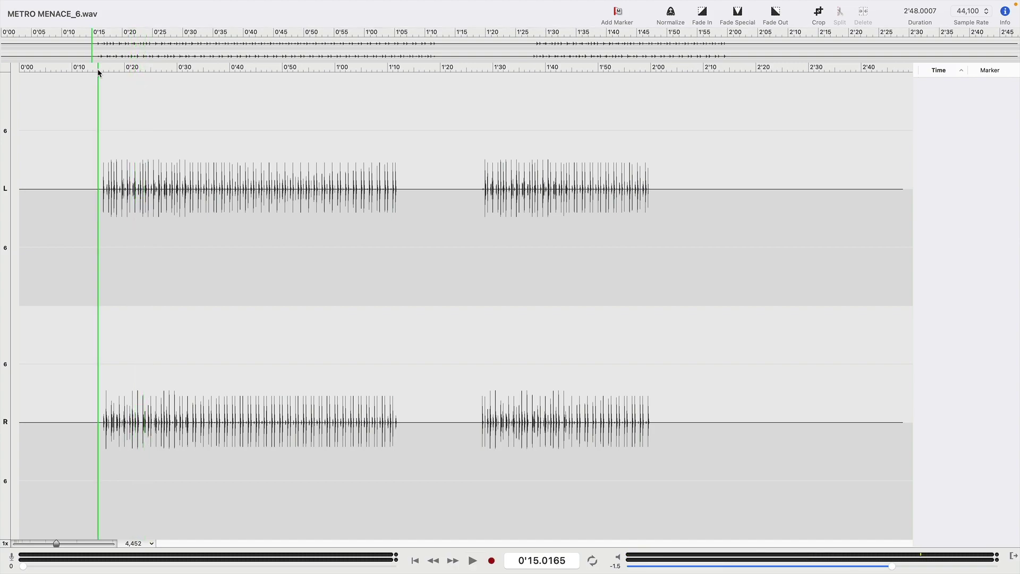
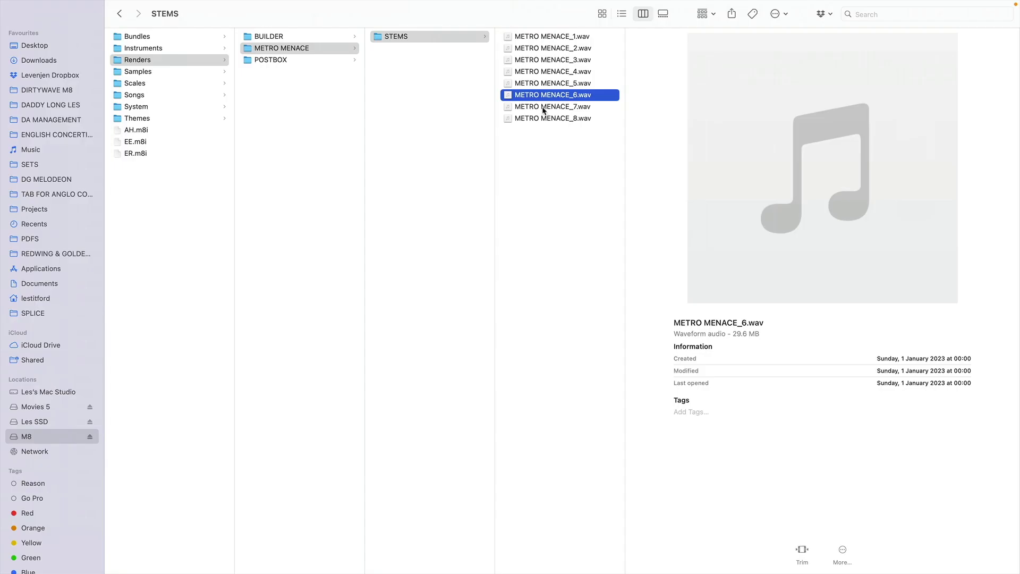
Open the METRO MENACE_7.wav stem from the STEMS folder in Sound Studio, play it from the start, and stop the playback
left_click(543, 107)
right_click(544, 108)
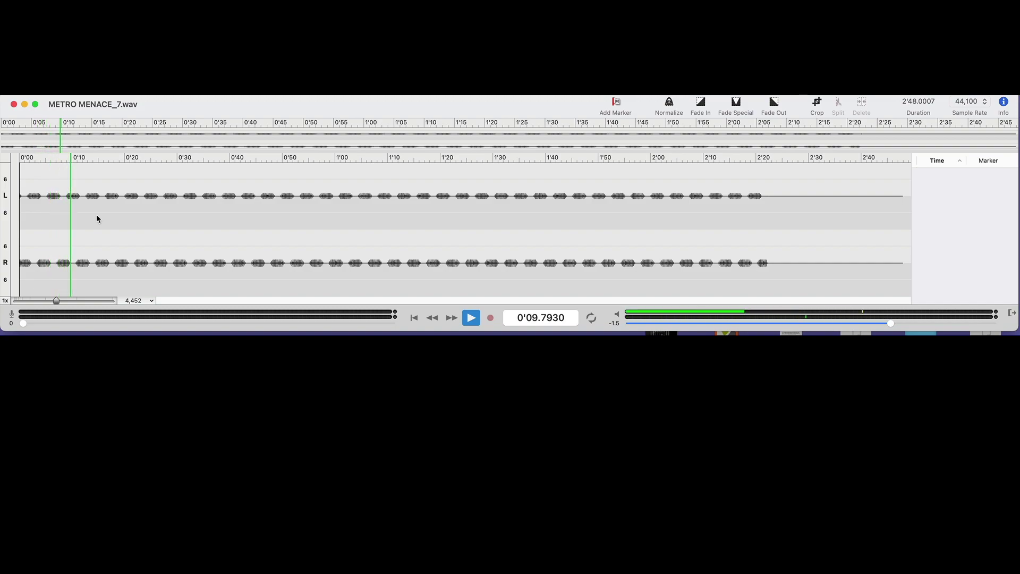
key("space")
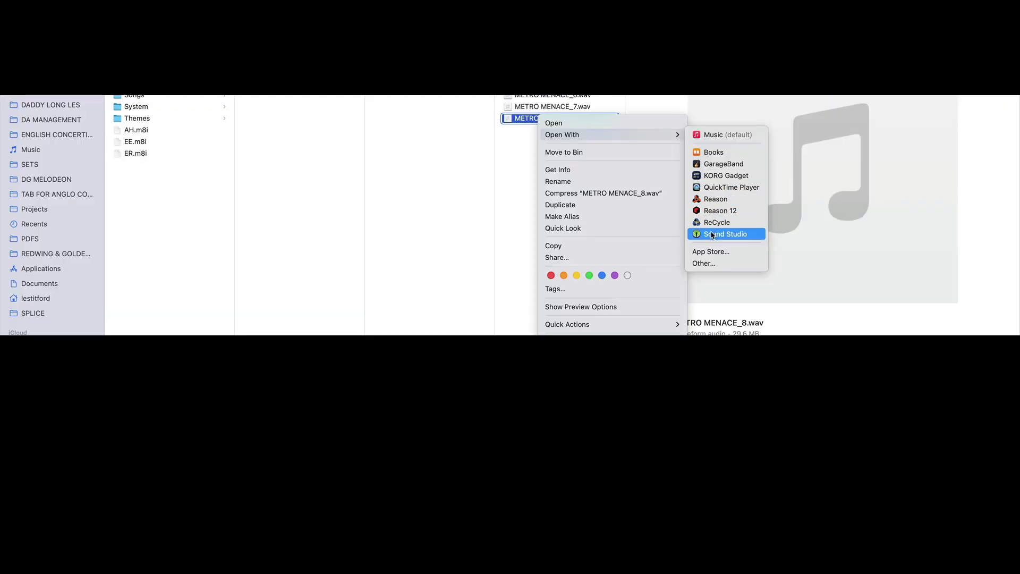
Open the METRO MENACE_8.wav stem in Sound Studio, play it from the start, and place the playhead at about 0'24.8
left_click(713, 234)
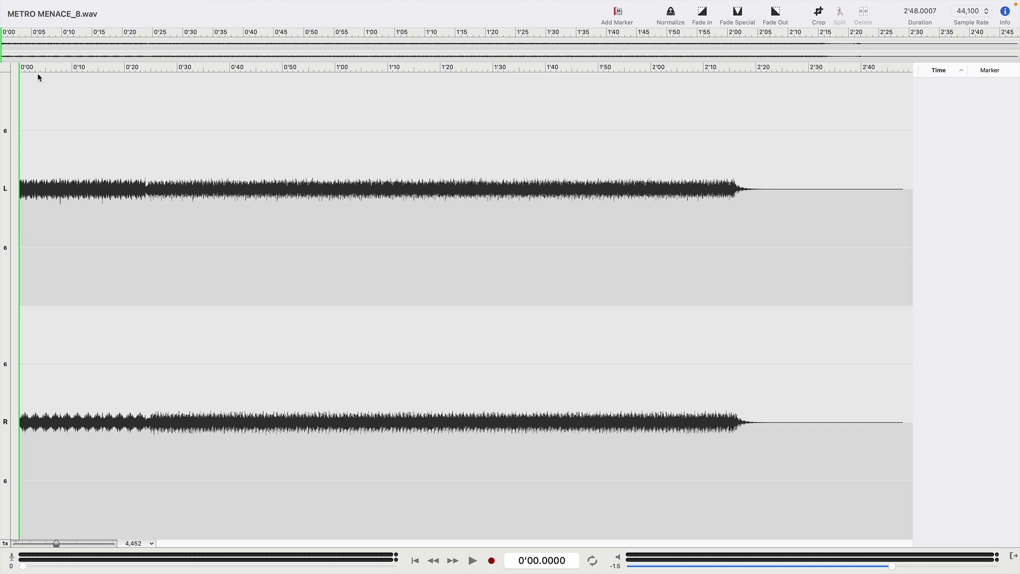
key("space")
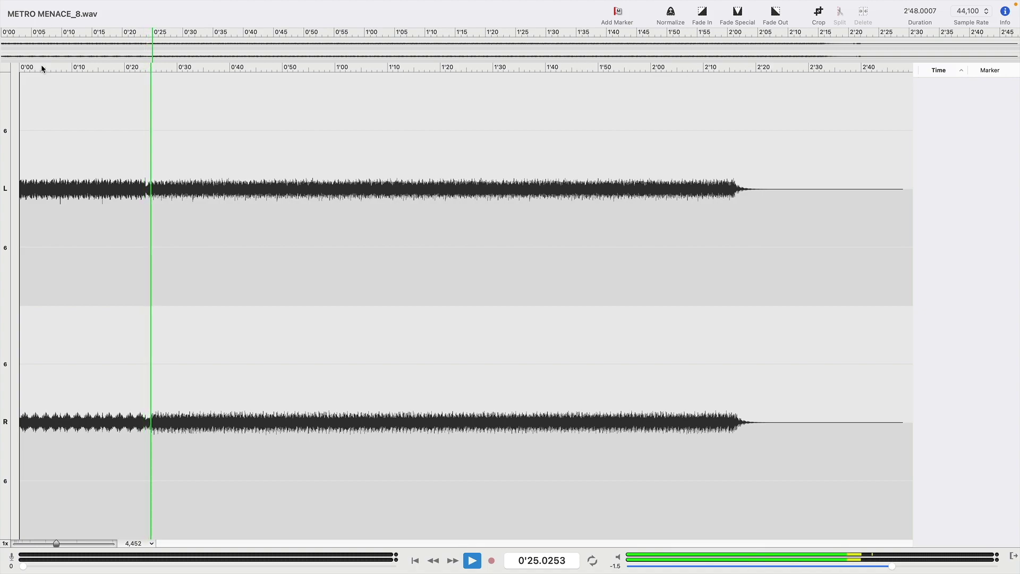
left_click(150, 70)
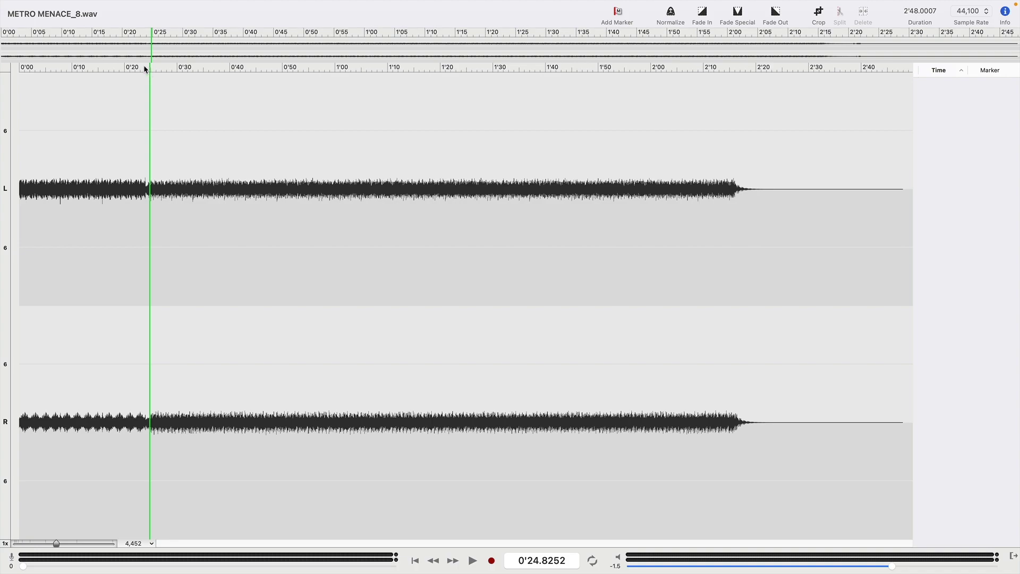
Zoom in on the section change in the track 8 stem, play it from about 0'24.0, and stop the playback
left_click(144, 65)
scroll(114, 68, "up", 5)
left_click(103, 68)
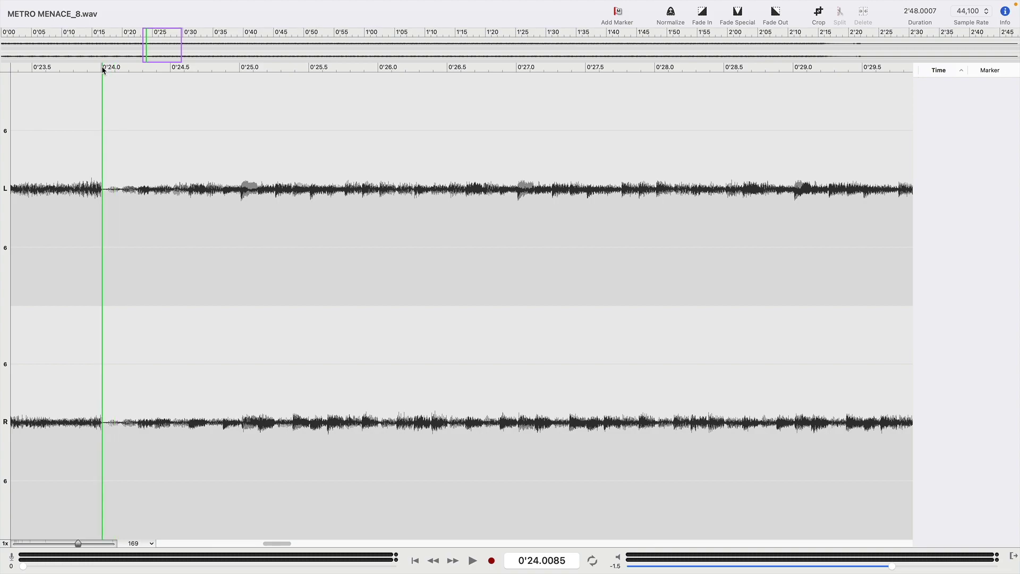
key("space")
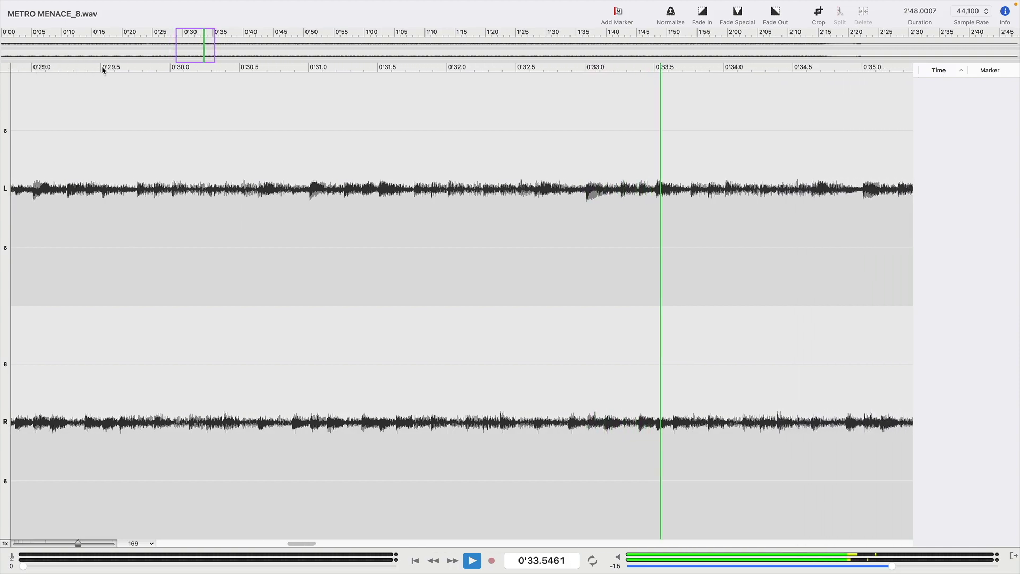
key("space")
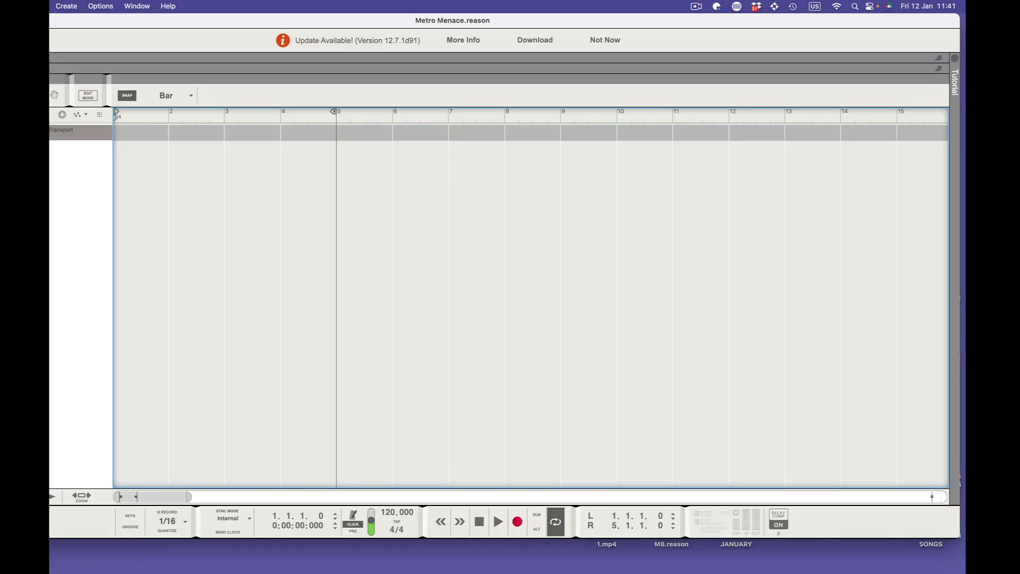
Import all eight METRO MENACE WAV stems from the STEMS folder into the Reason sequencer as audio tracks and turn looping off
left_click(59, 554)
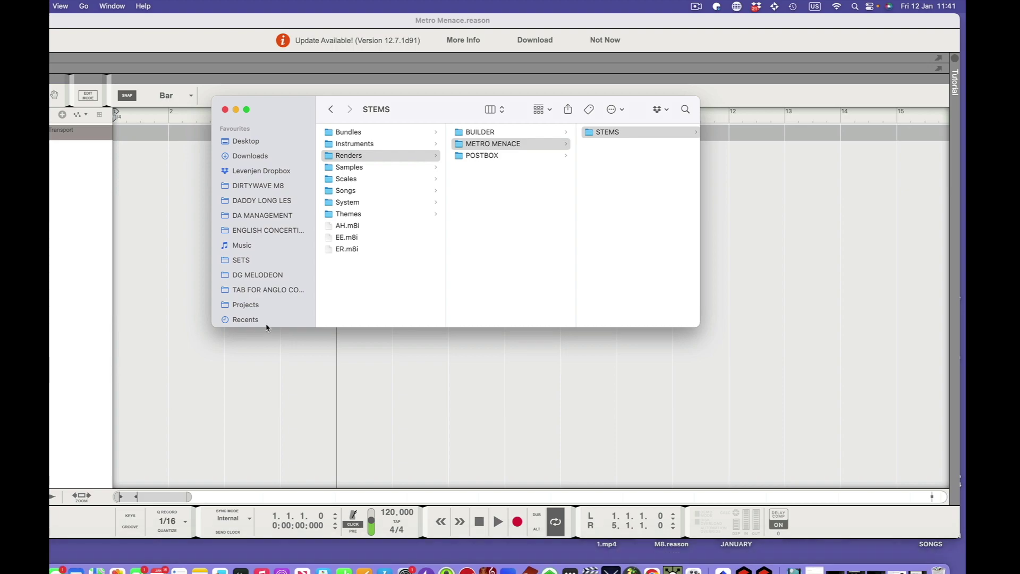
left_click(610, 133)
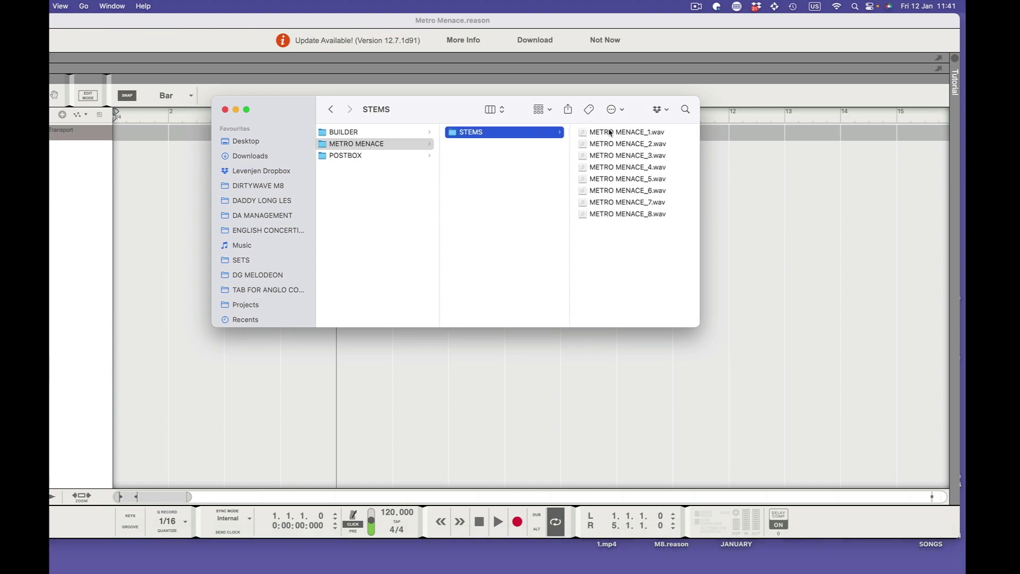
left_click(610, 133)
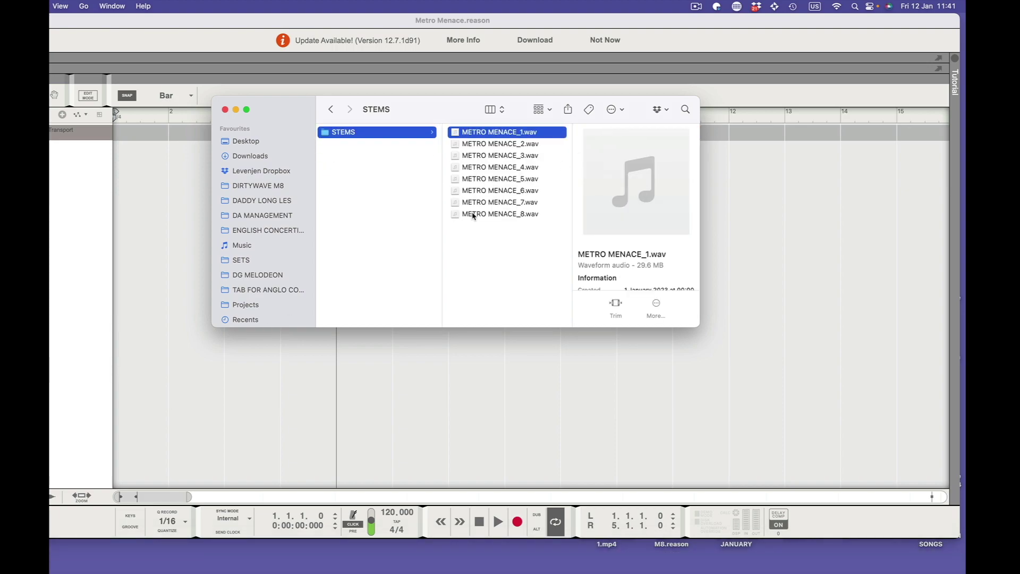
left_click(473, 215, "shift")
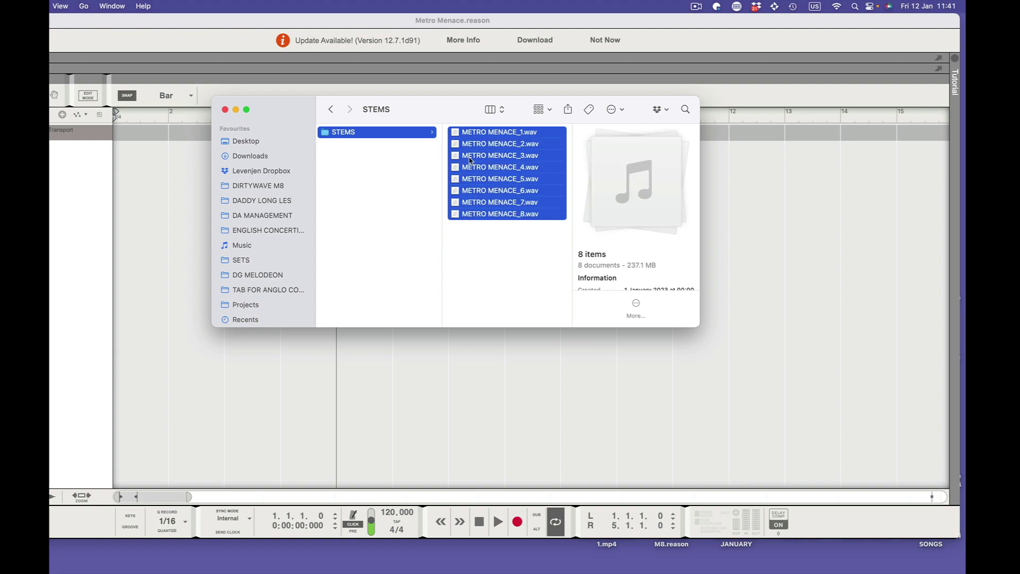
left_click_drag(484, 160, 112, 143)
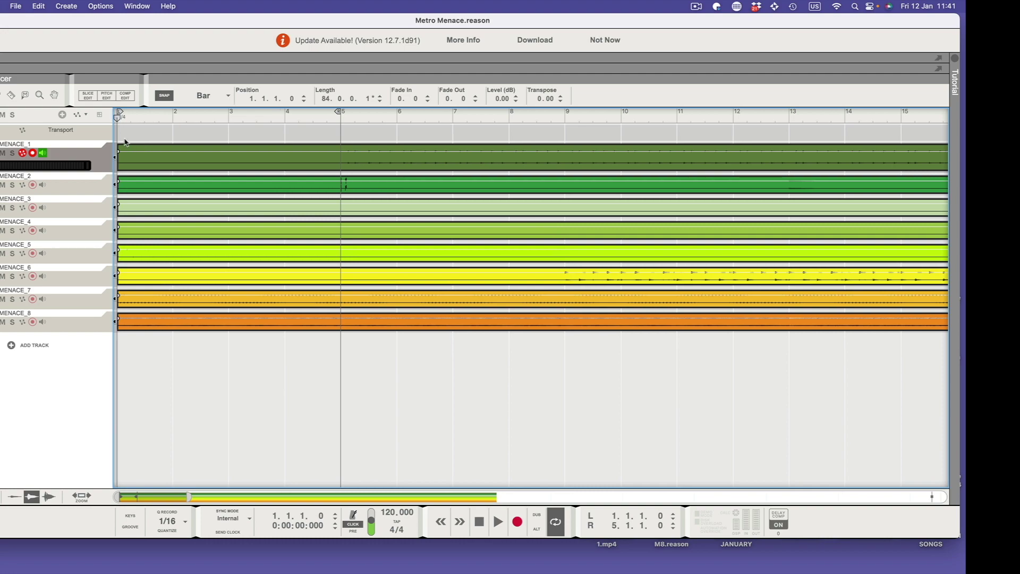
key("l")
key("c")
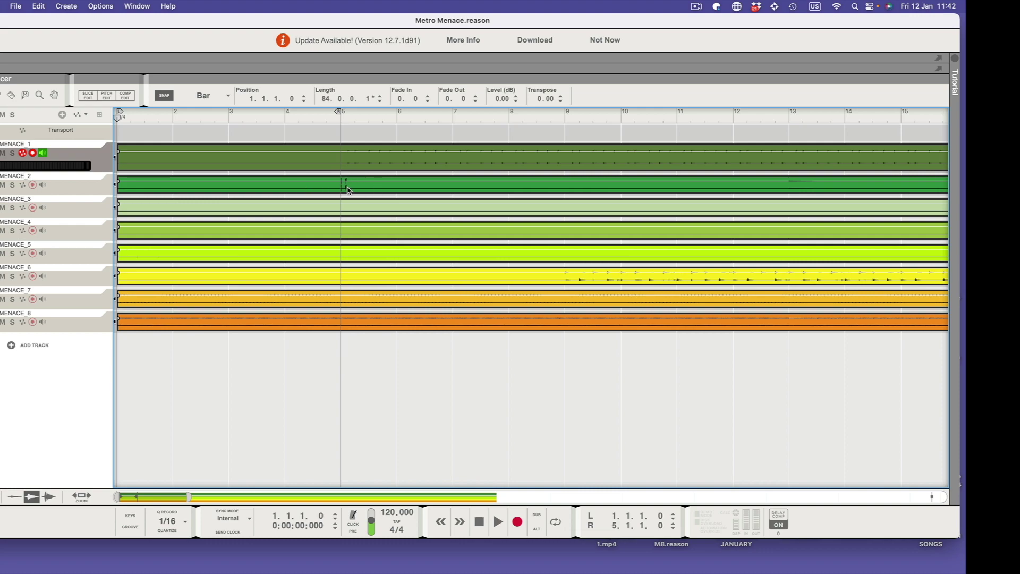
Trim the start of the METRO MENACE_2 clip to about bar 6 with snap disabled, and re-enable snap
left_click(164, 95)
left_click(157, 378)
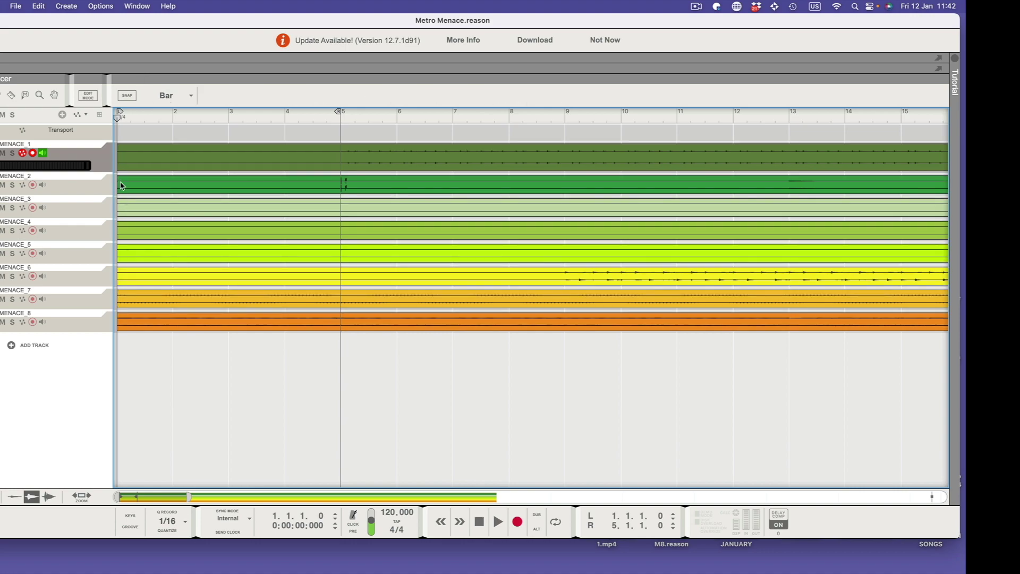
left_click(121, 185)
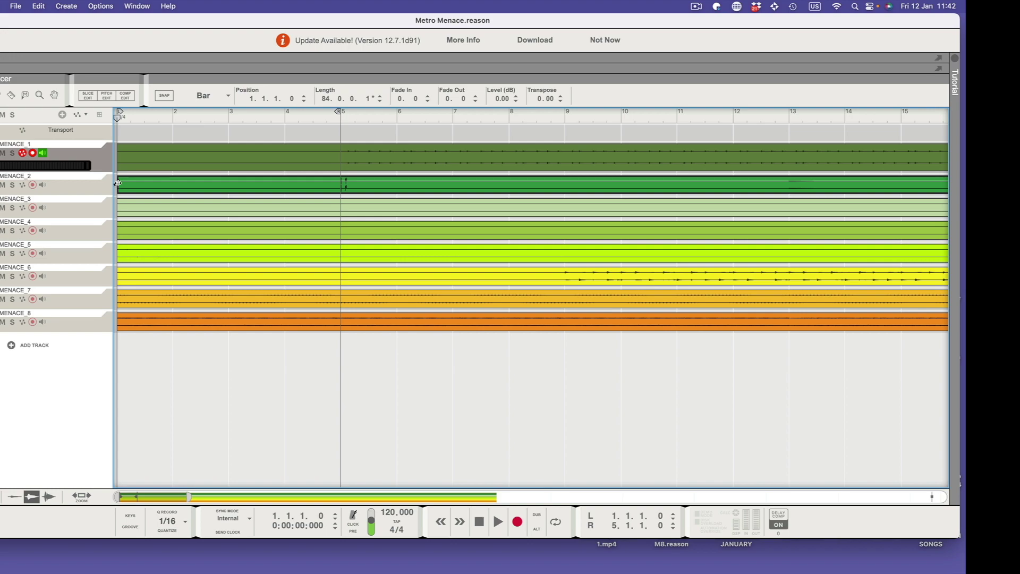
left_click_drag(118, 184, 398, 159)
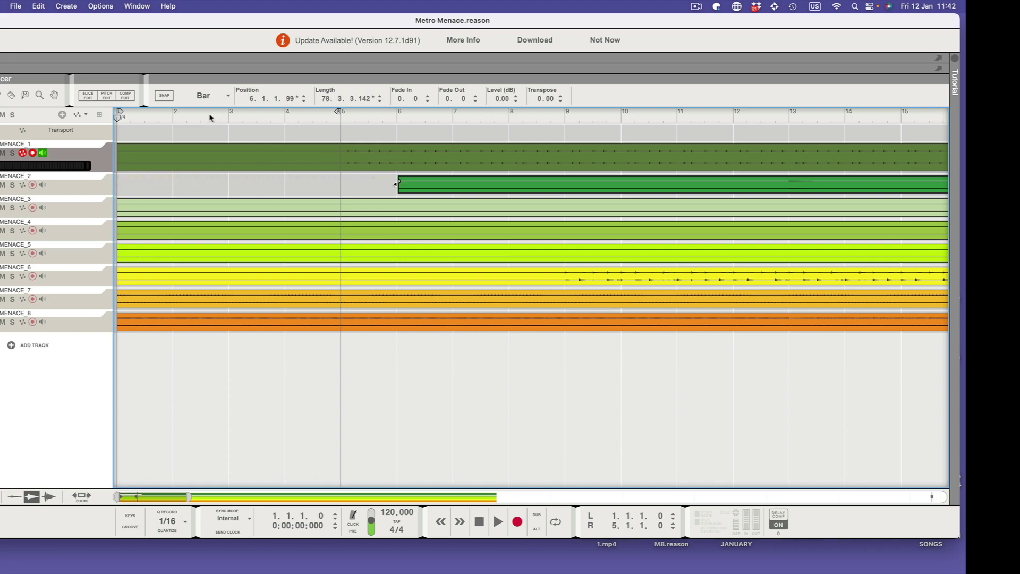
left_click(164, 98)
Play the imported song from the start, check the track levels in the mixer and rack, and stop in the sequencer
key("space")
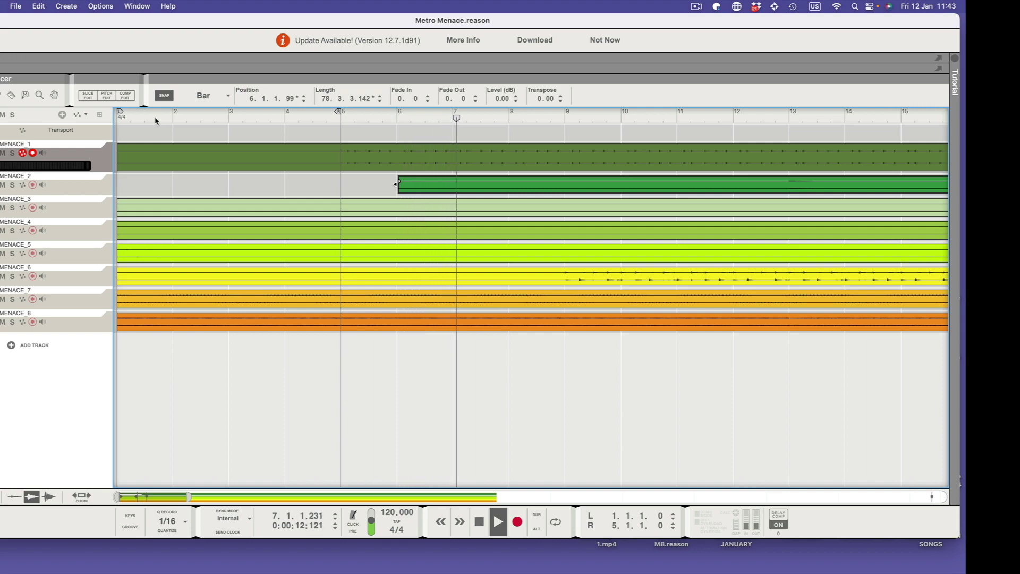
key("F5")
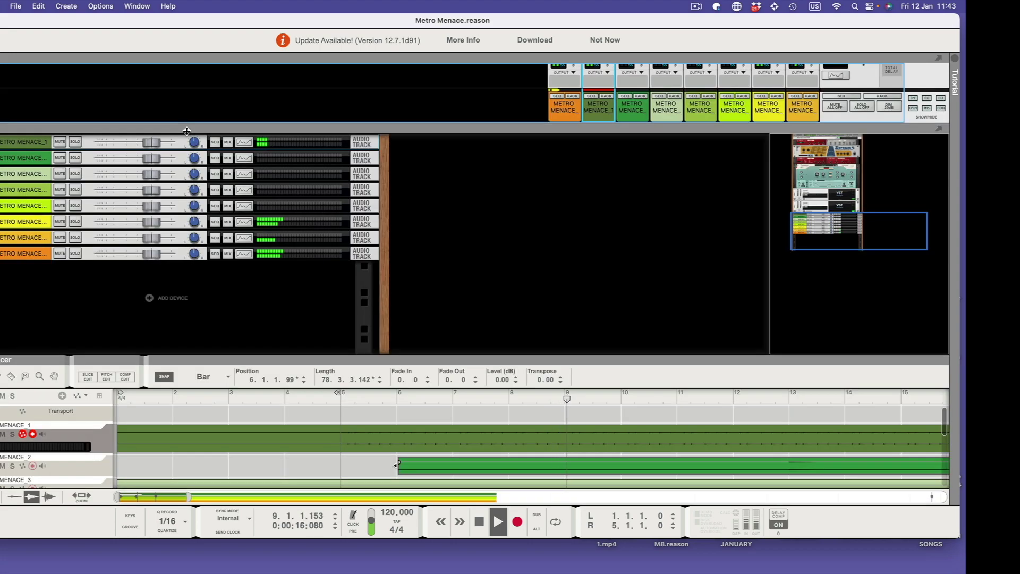
key("F7")
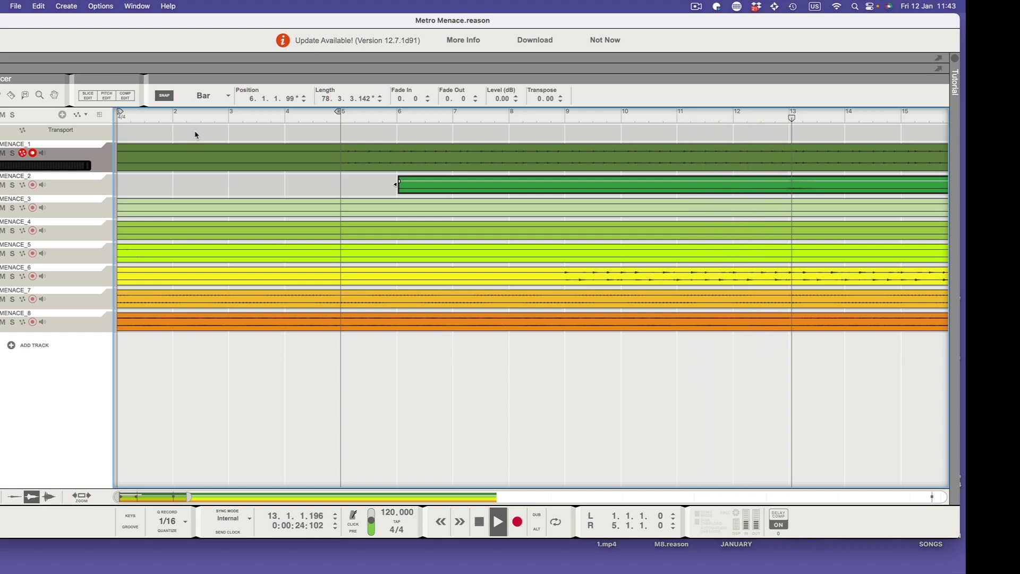
key("space")
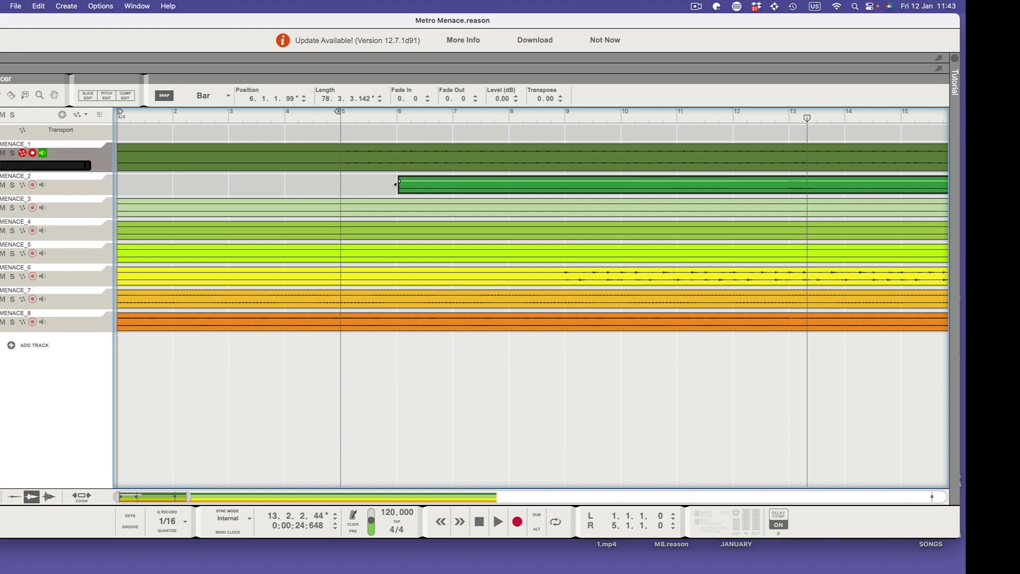
Rename the first five tracks "CLAVE, MACROSYN PLUCKED", "909 CRASH, SAMPLED KICK, SNARE 7", "HYPERSYN BASS", "MACROSYN 16THS" and "SAMPLED BASS"
double_click(8, 142)
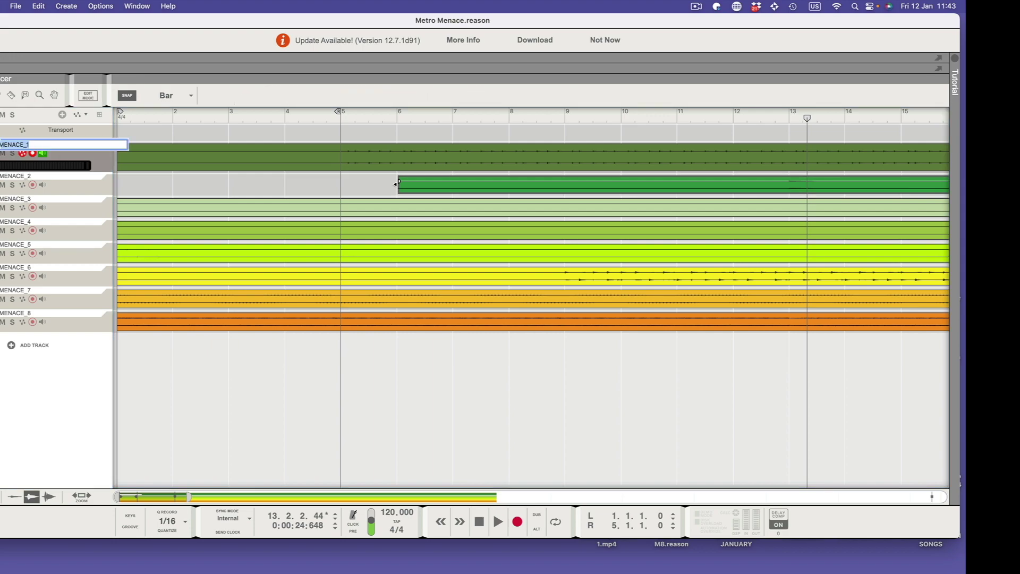
type("MACROSYN PLUCKED")
key("Tab")
type("ASH, SAMPLED KICK, SNARE 7")
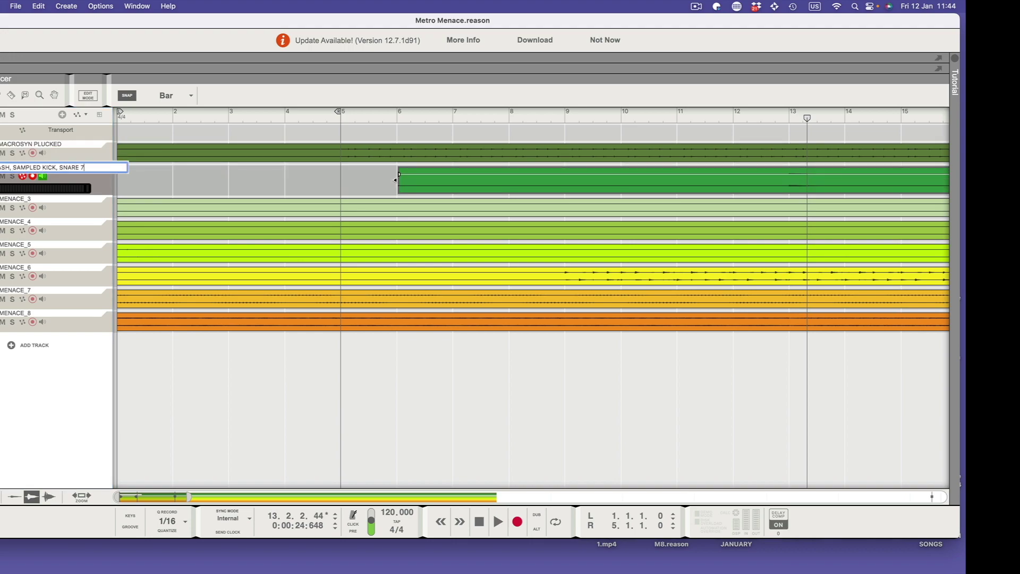
key("Tab")
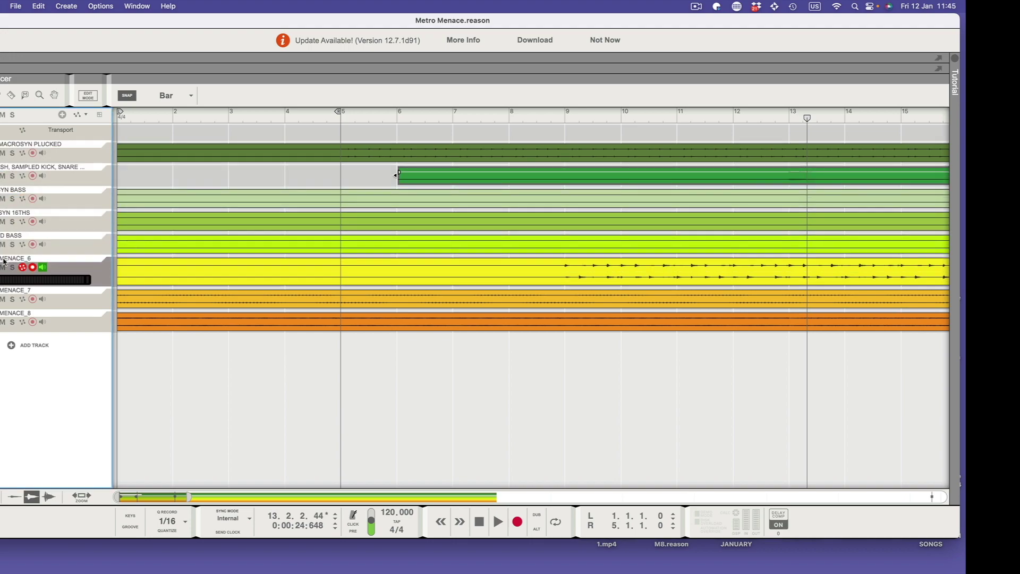
Rename the last three tracks "CHOPPED KICK AND SNARE LOOP", "SAMPLED SHAKER" and "PAD, CZ-1 SAMPLE"
type("ED KICK AND SNARE LOOP")
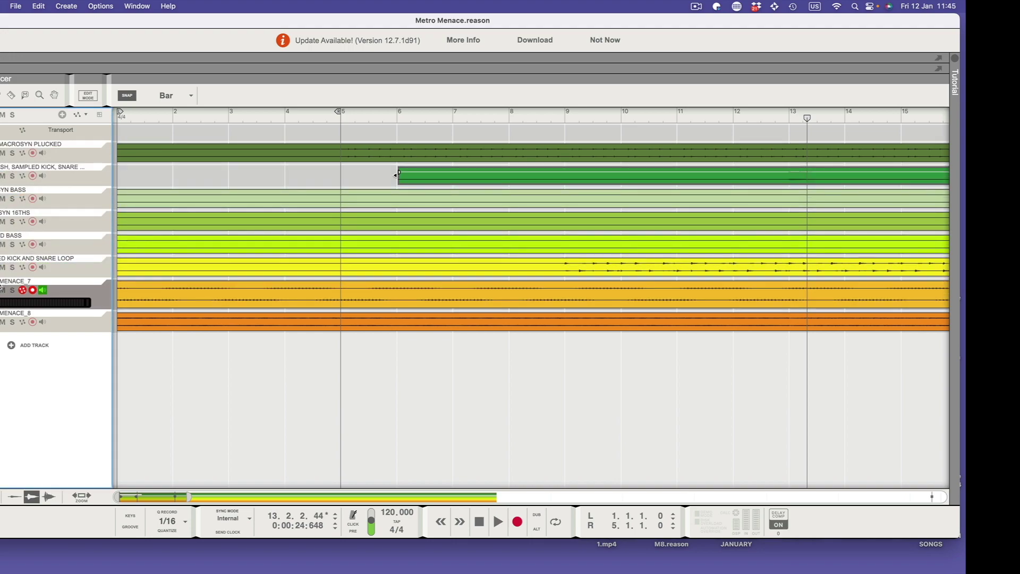
type("D SHAKER")
key("Tab")
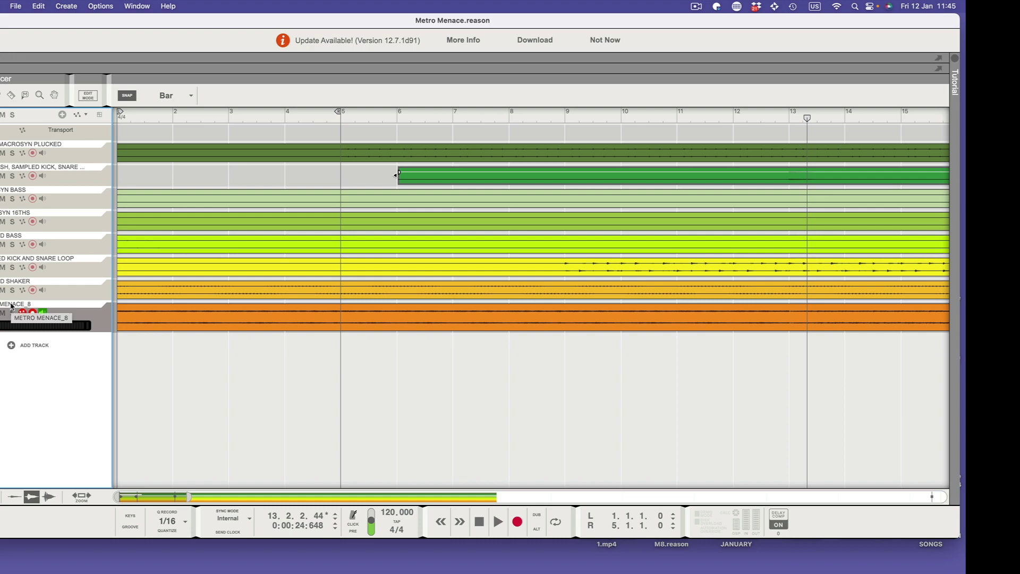
type("D PITCHED")
key("Escape")
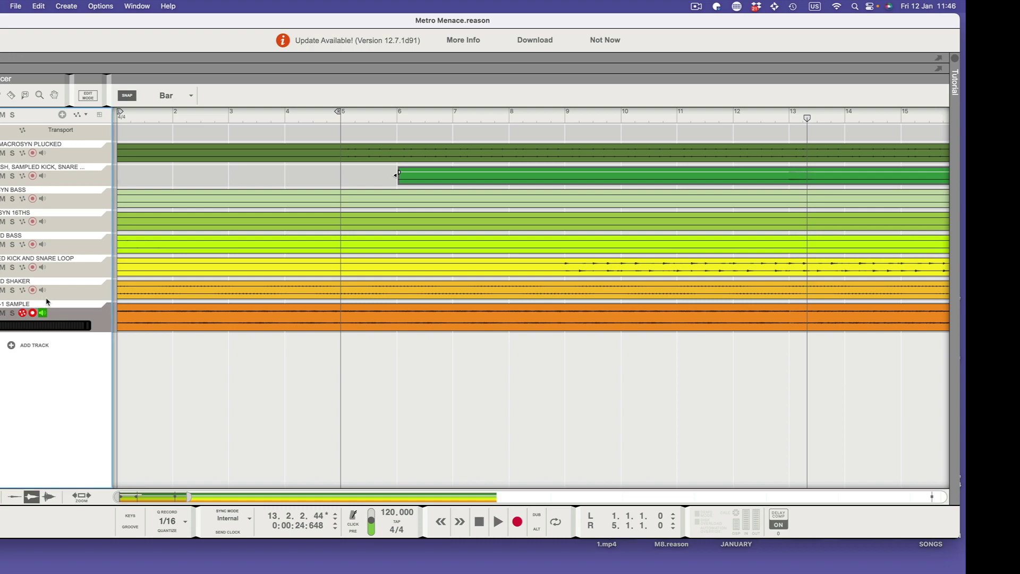
Reorder the mixer channels so that CLAVE, MACROSYN PLUCKED comes first and PAD, CZ-1 SAMPLE comes last
key("F5")
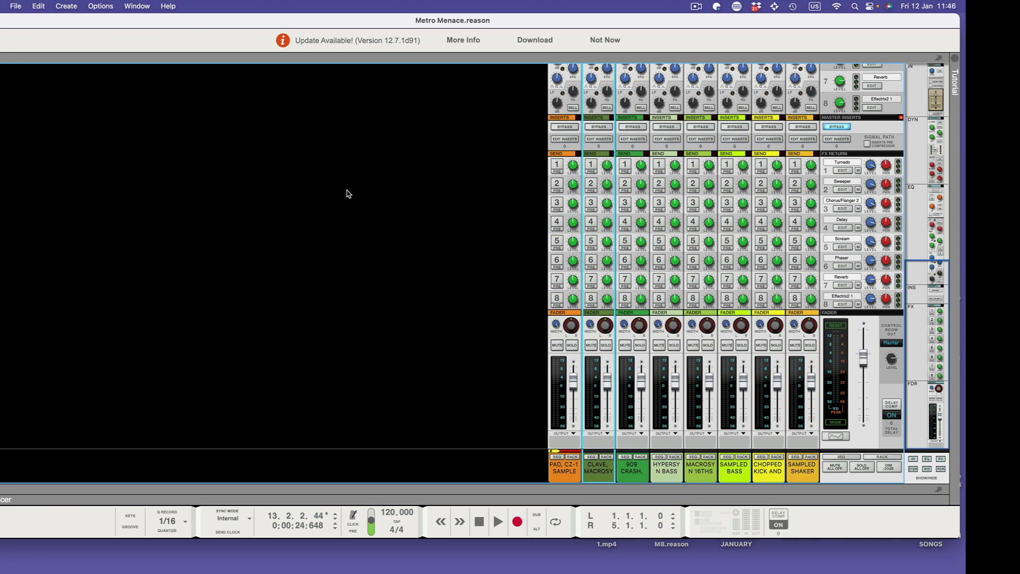
key("F7")
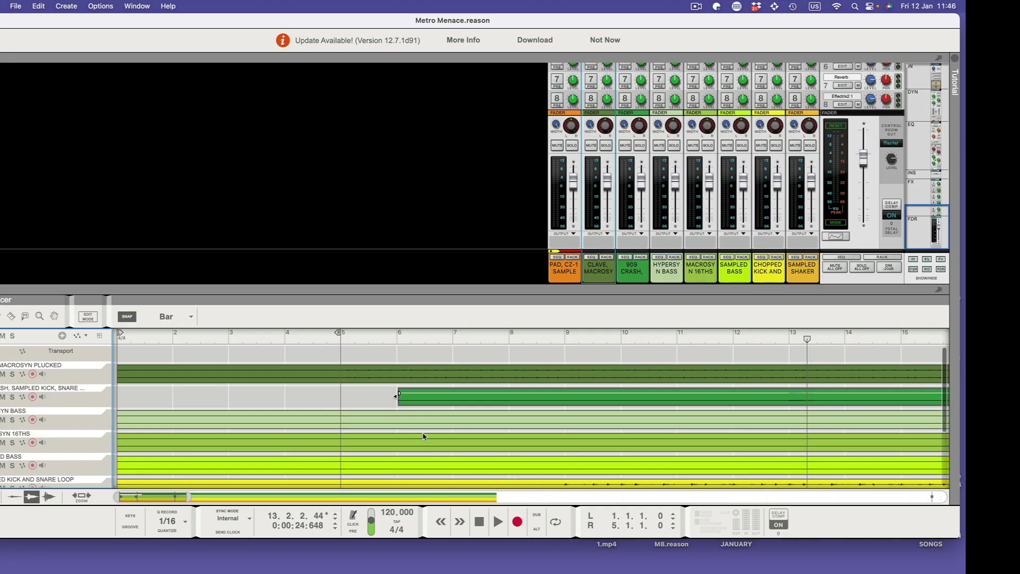
scroll(424, 437, "down", 3)
scroll(423, 437, "right", 2)
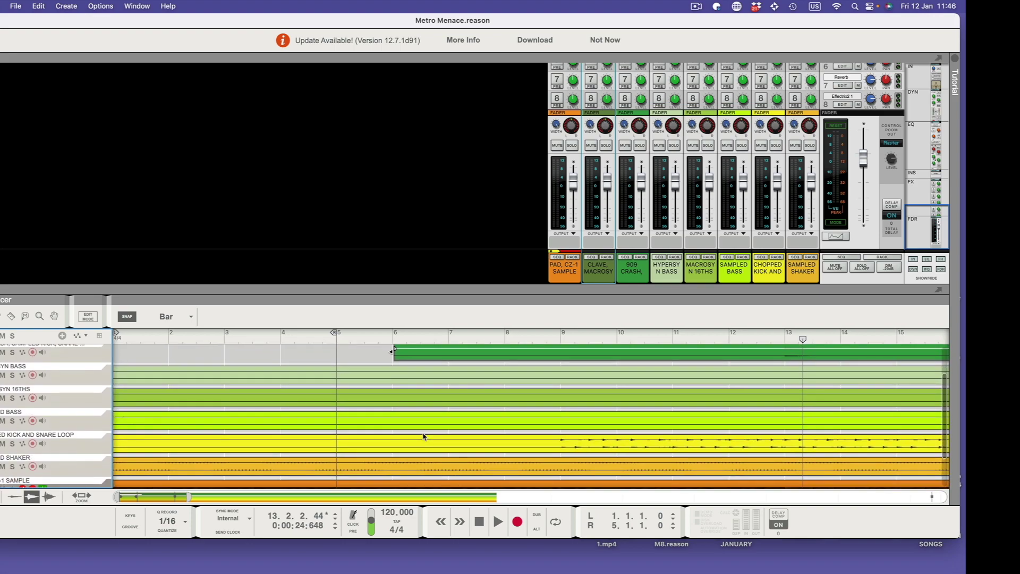
scroll(423, 437, "up", 3)
scroll(423, 437, "left", 1)
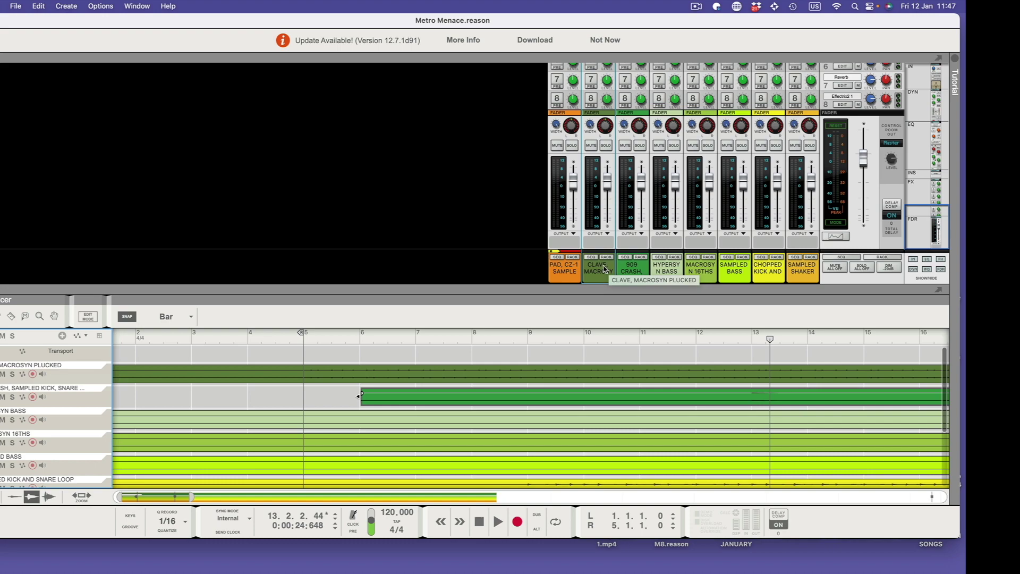
left_click_drag(604, 269, 555, 272)
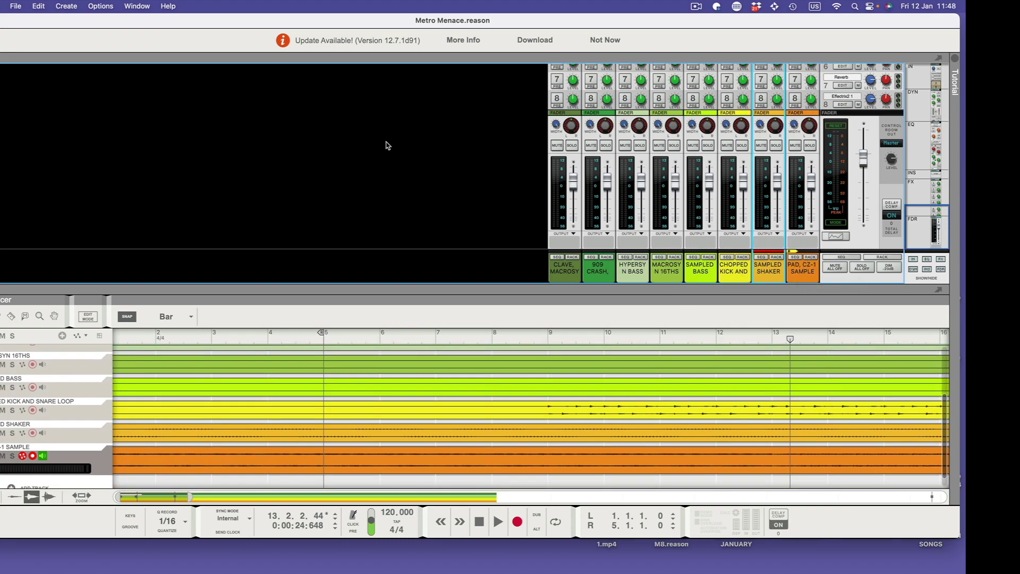
Start playback with the SAMPLED BASS channel soloed in the mixer and enable its send 1 to the Turnado effect
key("F5")
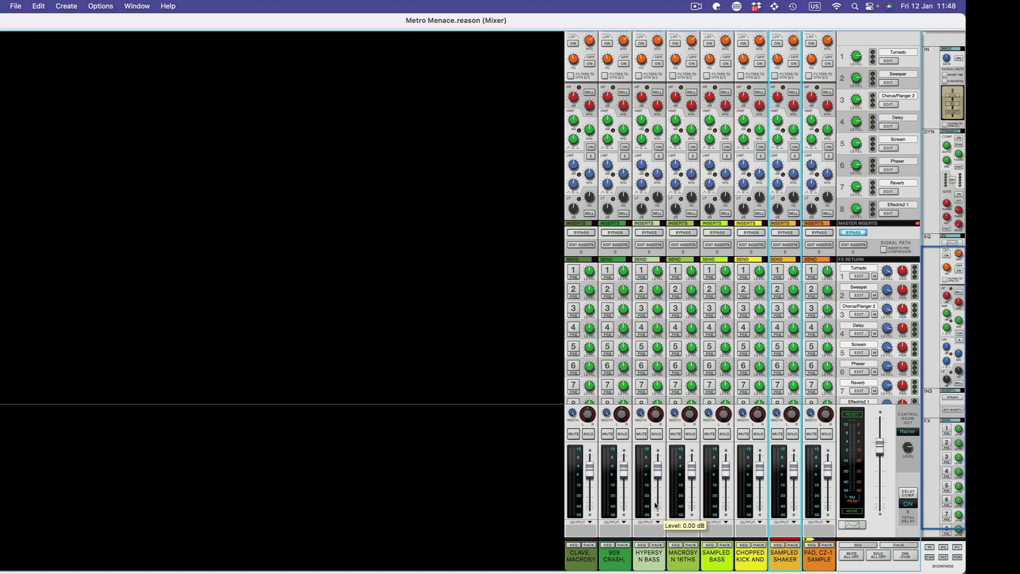
key("F7")
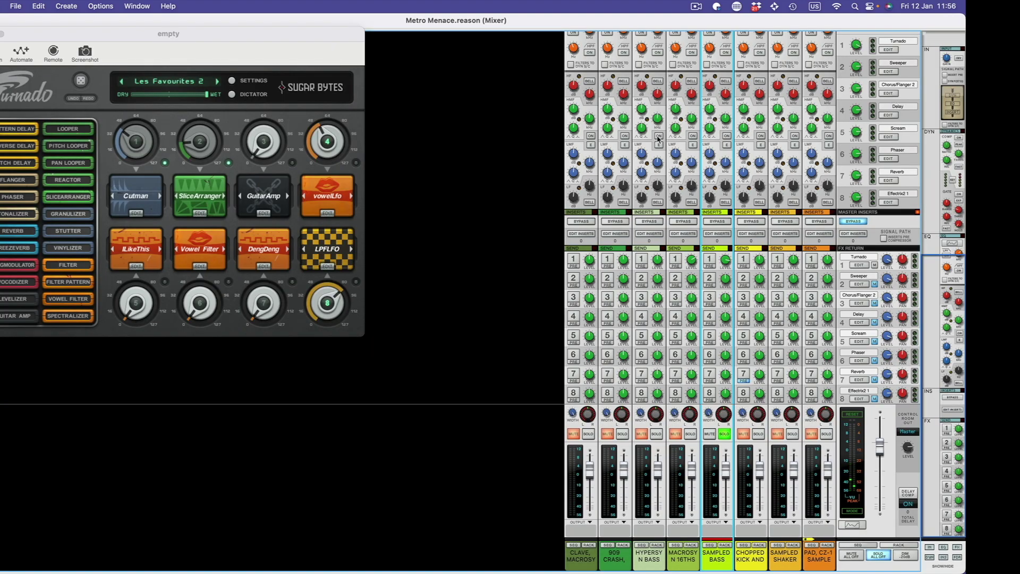
key("space")
left_click(712, 260)
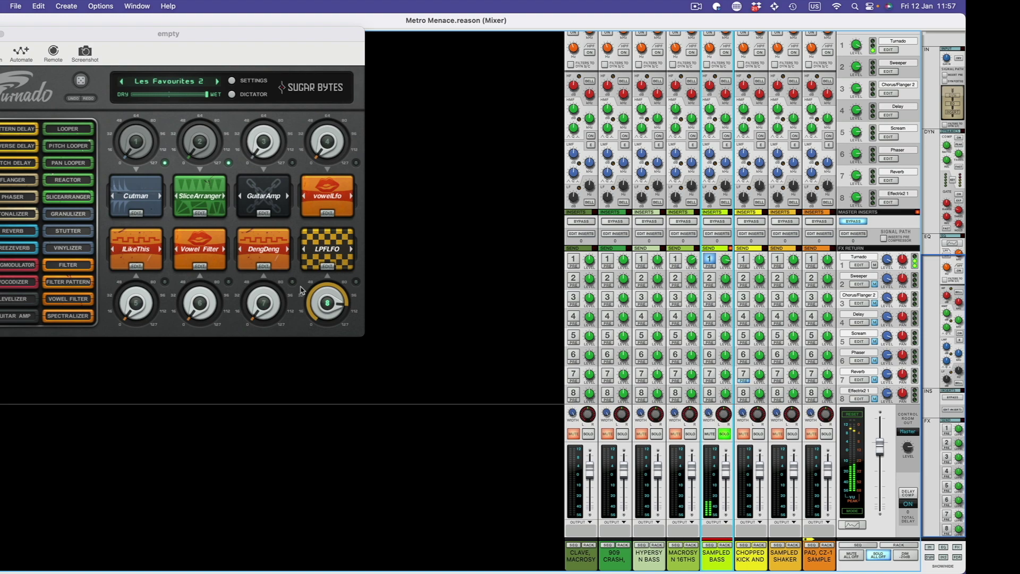
Turn Turnado's LPFLFO effect down to zero and adjust its vowelLfo effect while the bass plays
left_click(326, 303)
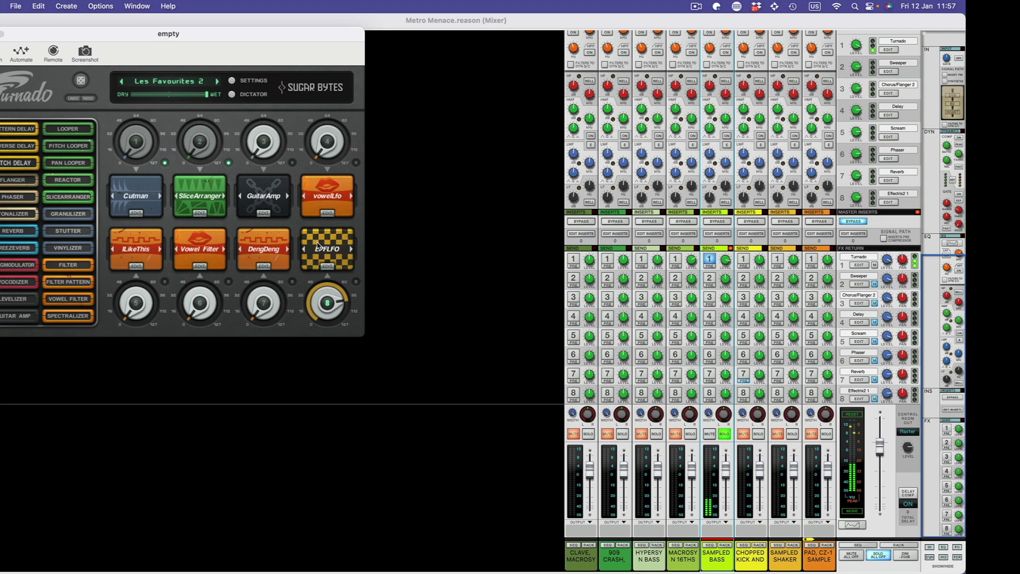
left_click_drag(327, 292, 322, 388)
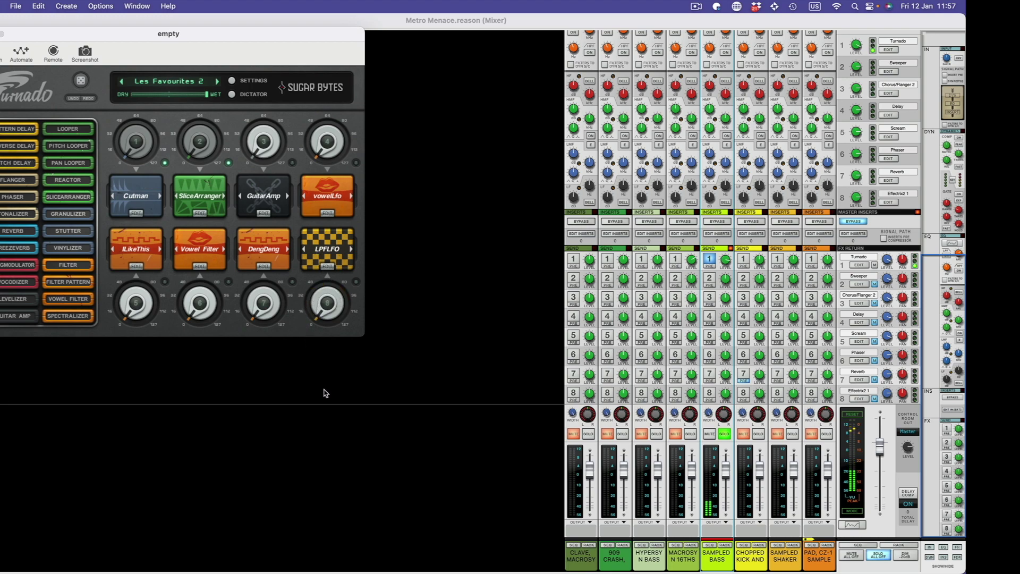
left_click_drag(322, 157, 318, 181)
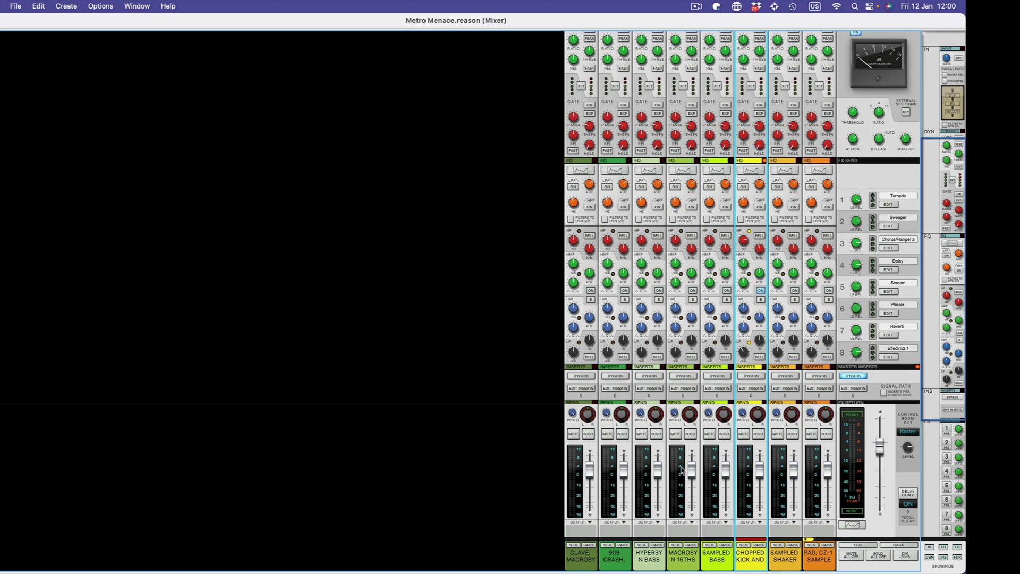
Return to the sequencer, move the playhead back to the start of the song, and start playback
key("F7")
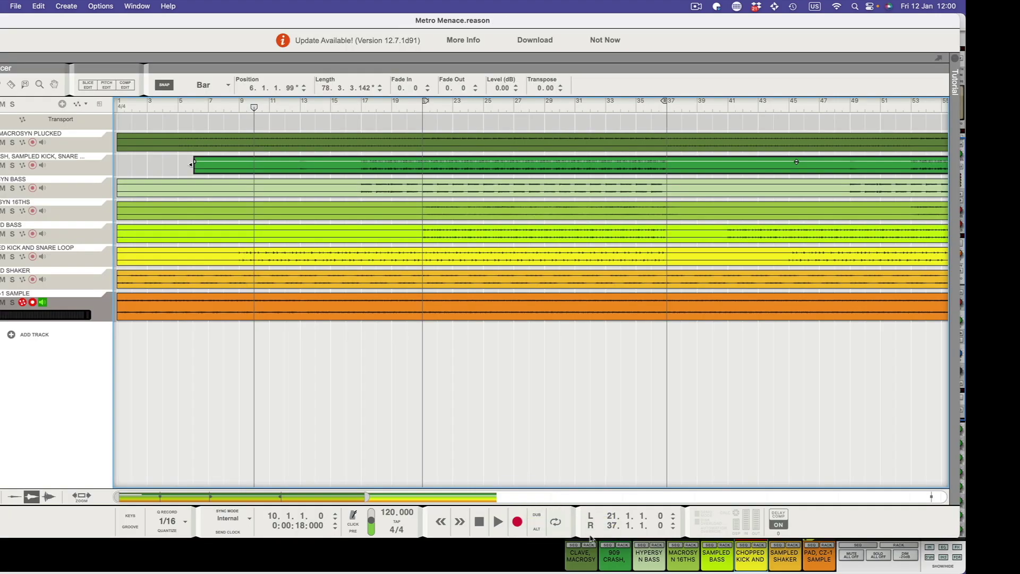
left_click(483, 527)
left_click(483, 528)
key("space")
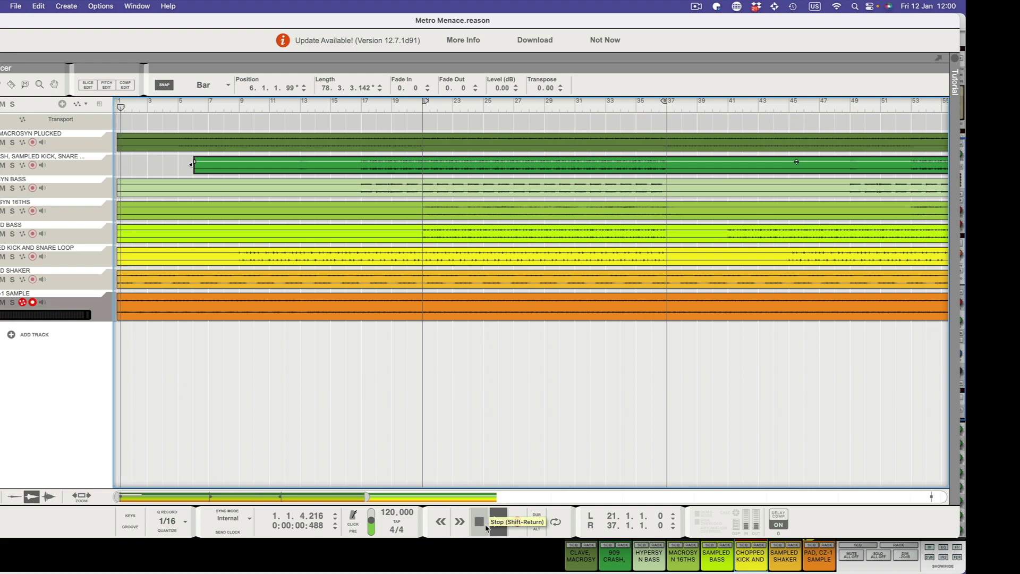
In the mixer, lower SAMPLED SHAKER to about -16.88 dB, fine-adjust the CLAVE, MACROSYN PLUCKED level, and lower CHOPPED KICK AND SNARE LOOP
key("F5")
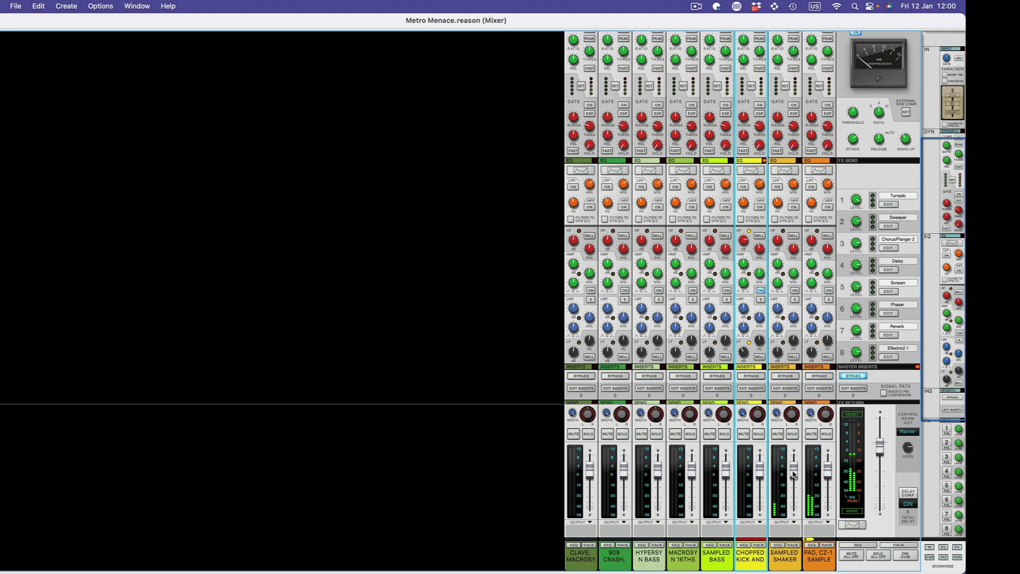
left_click_drag(793, 468, 793, 493)
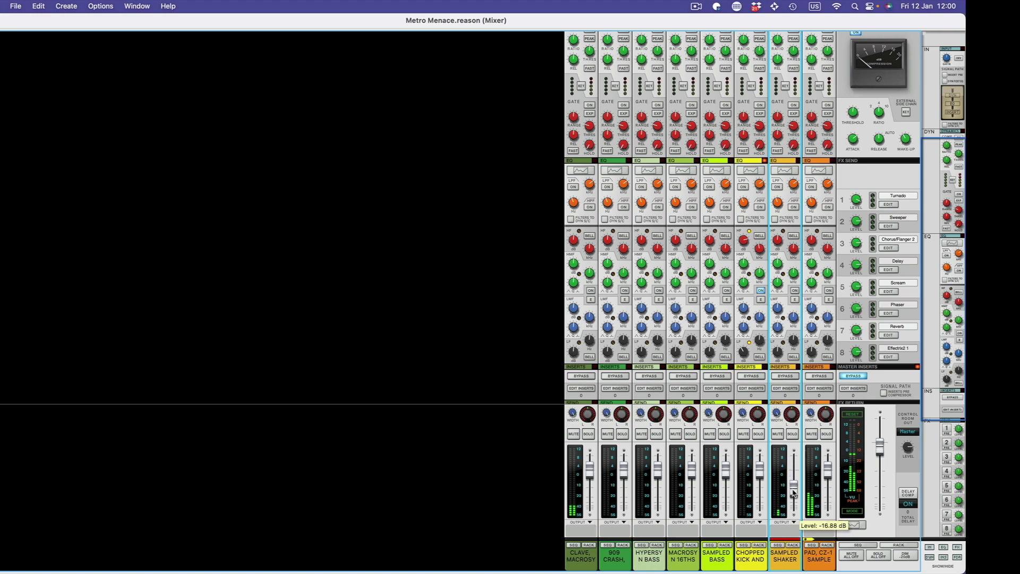
left_click(590, 476)
mouse_move(590, 477)
left_mouse_down()
mouse_move(594, 489)
mouse_move(594, 476)
left_mouse_up()
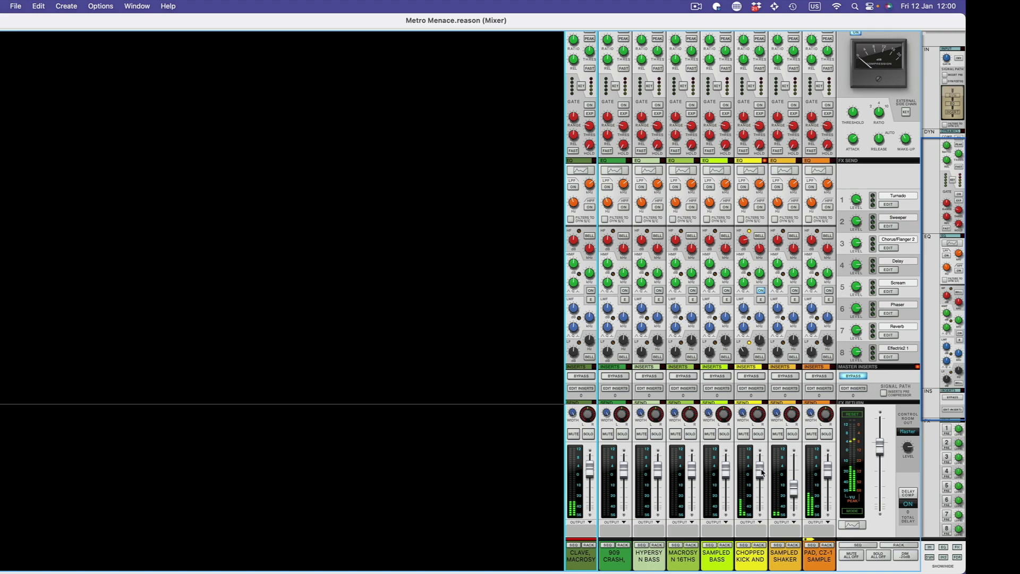
left_click_drag(761, 471, 763, 481)
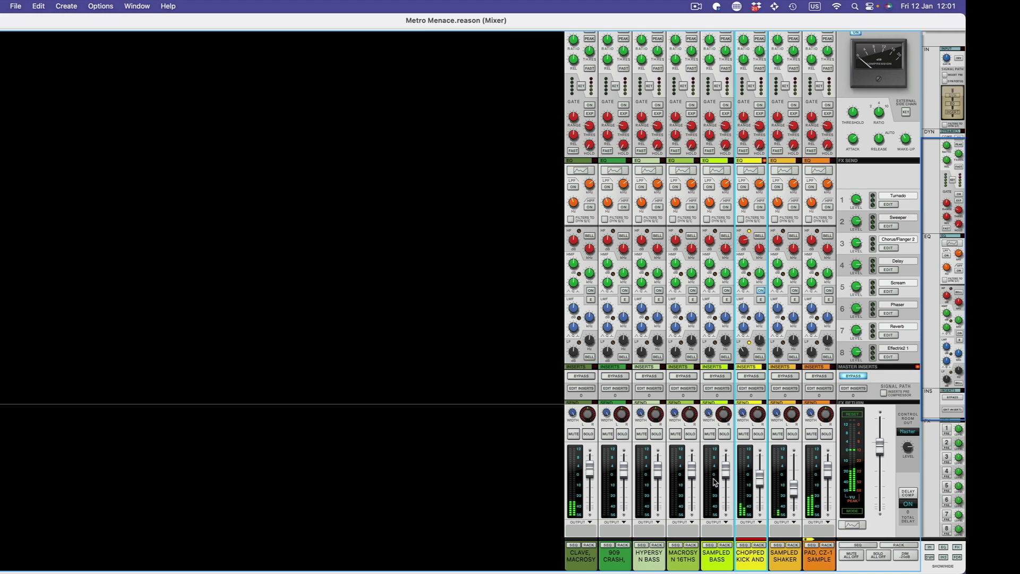
Lower the PAD, CZ-1 SAMPLE channel slightly, raise HYPERSYN BASS to about 1.38 dB, and raise SAMPLED BASS
left_click_drag(827, 470, 829, 475)
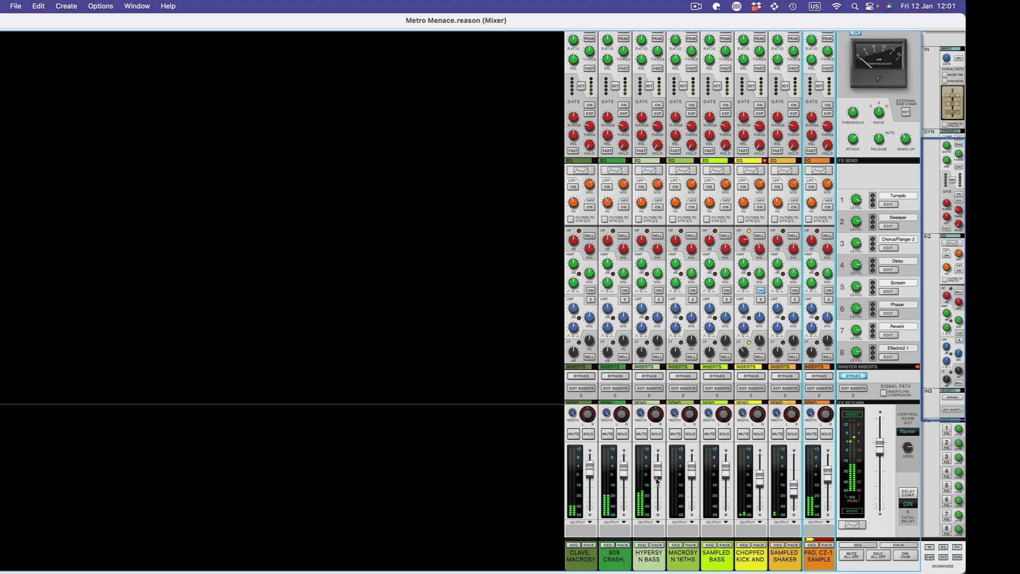
left_click_drag(658, 479, 659, 473)
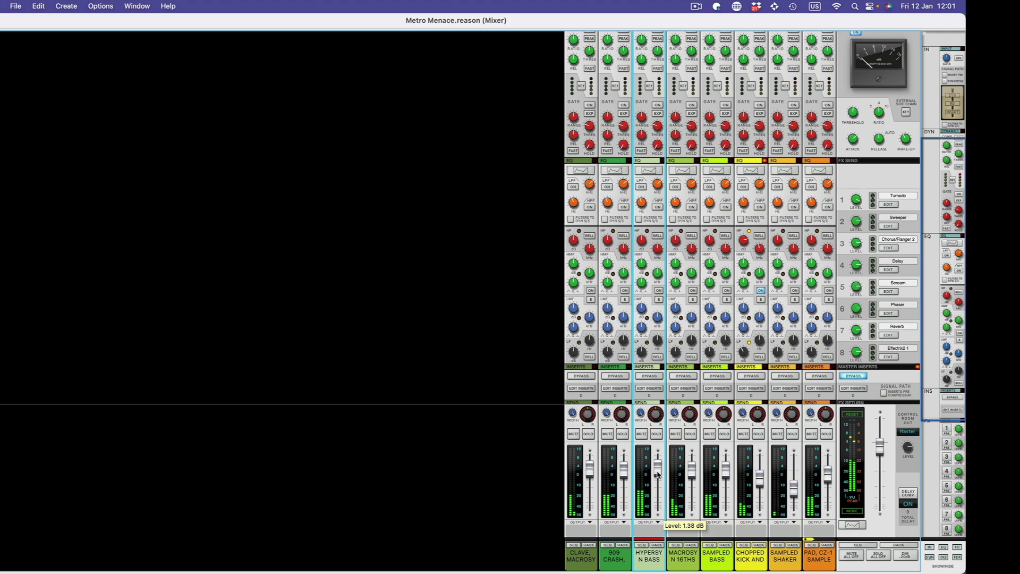
left_click_drag(727, 472, 726, 463)
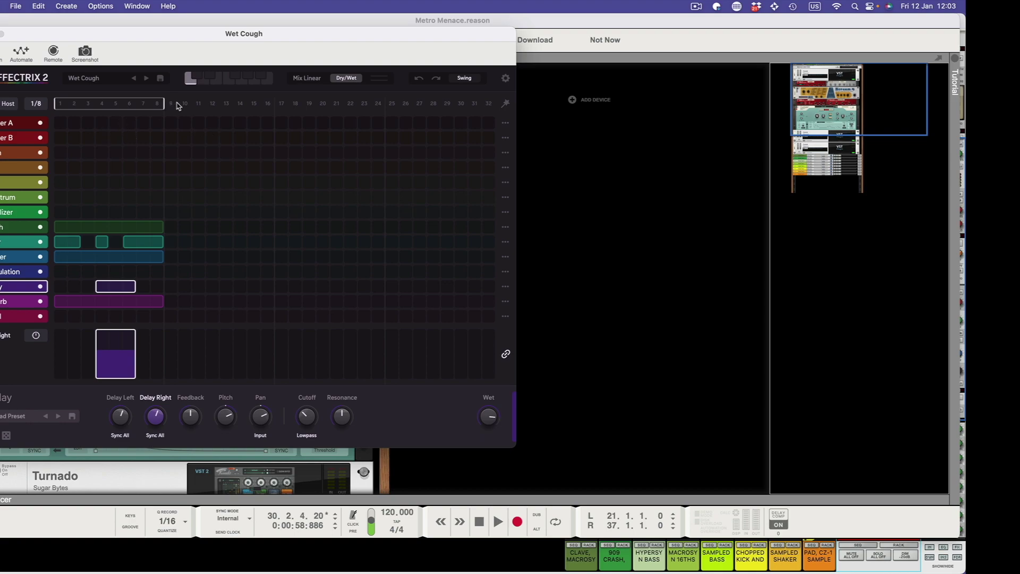
Lower the Dry/Wet mix of Effectrix 2's Wet Cough preset in the rack, and restart playback to hear the effect
key("F5")
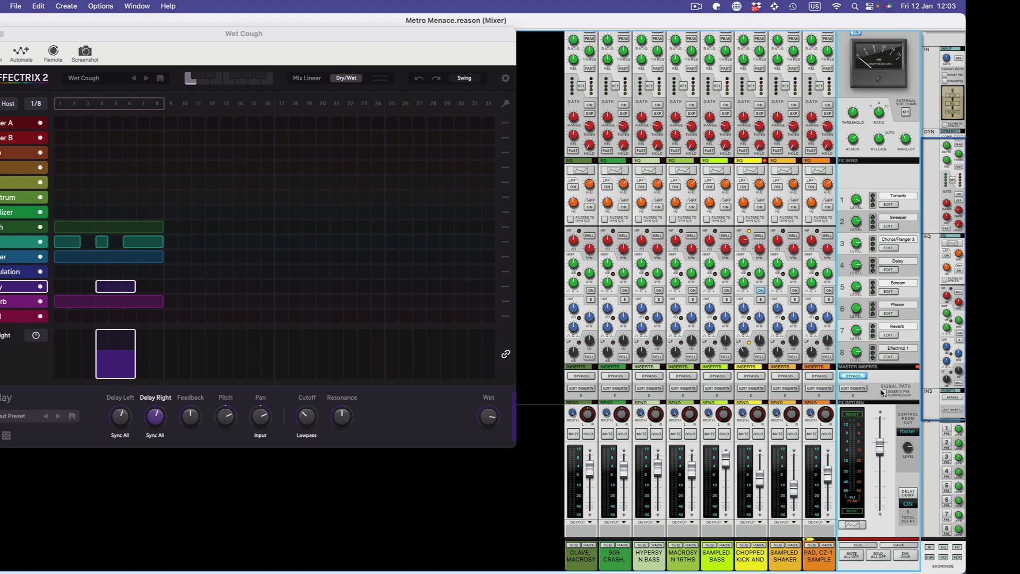
key("F6")
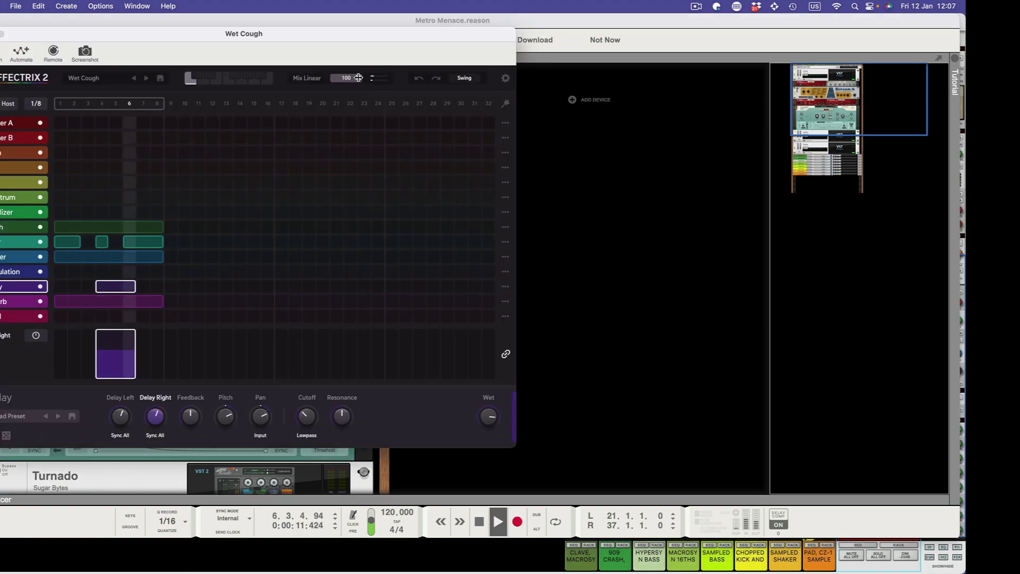
left_click_drag(359, 78, 326, 84)
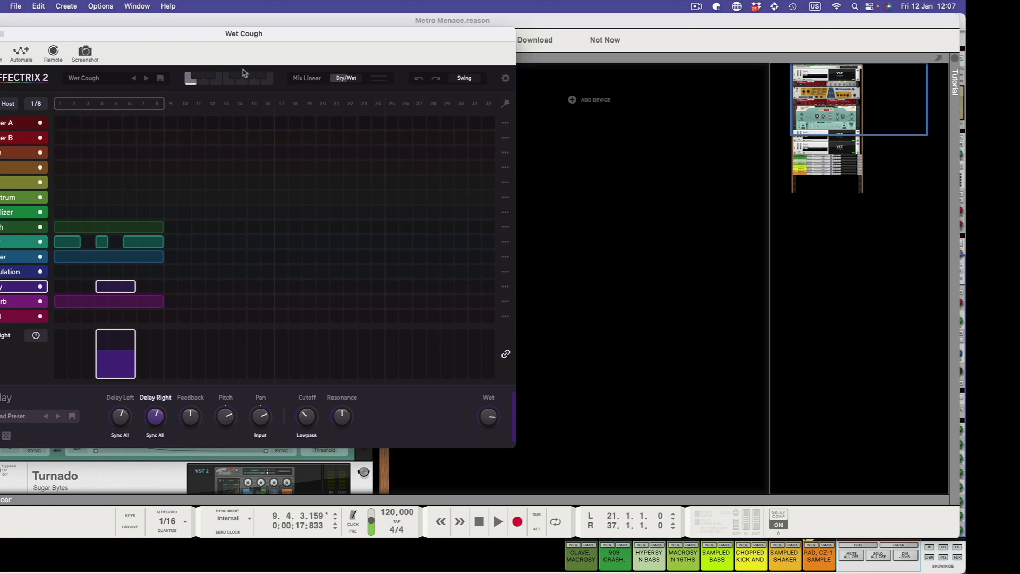
key("space")
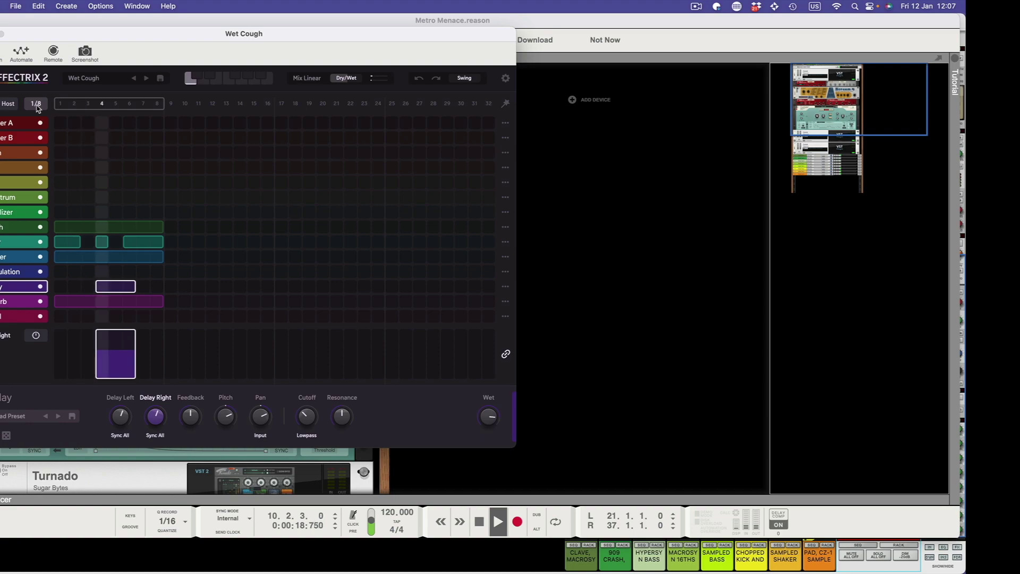
Try Effectrix 2's step rate at 1/16, and set it to 1/4 while the song plays
left_click(36, 104)
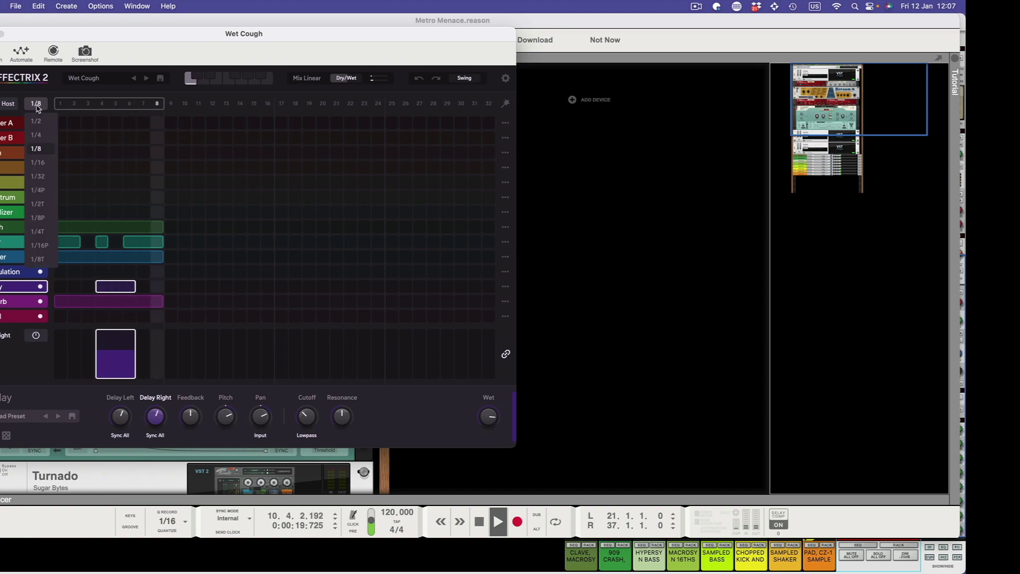
left_click(42, 162)
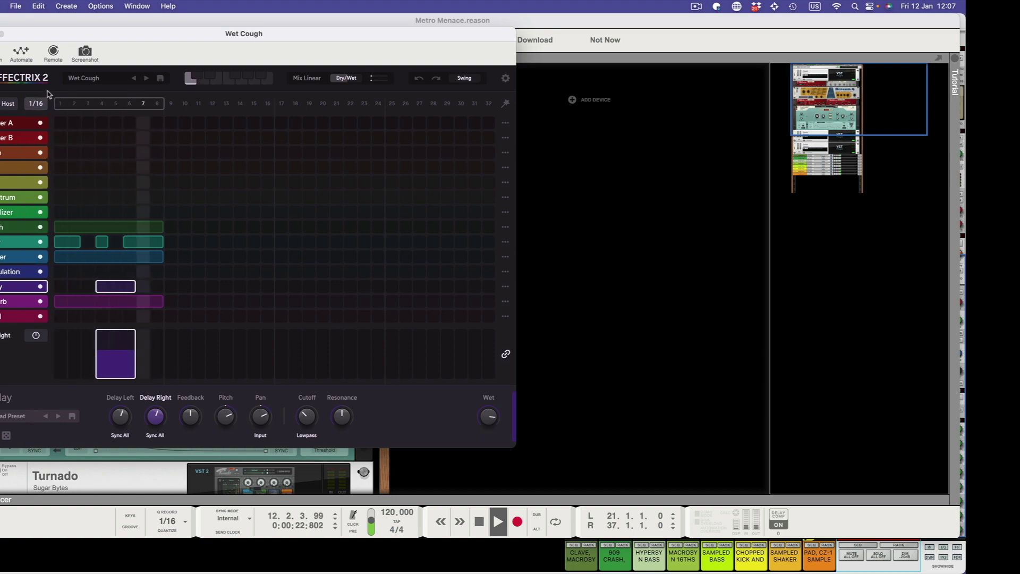
left_click(36, 103)
left_click(45, 135)
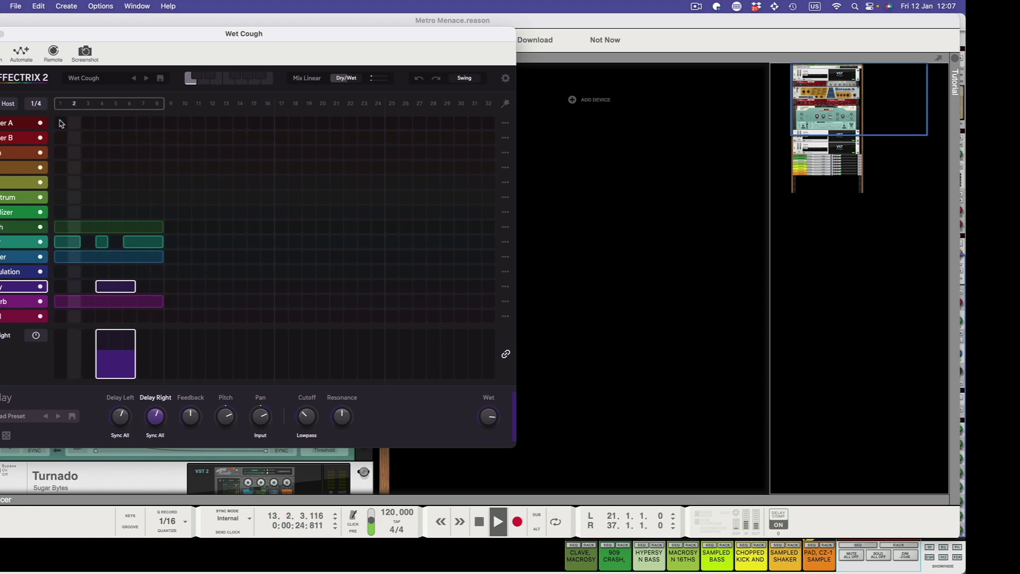
Turn down Effectrix 2's Dry/Wet mix and stop playback
mouse_move(350, 78)
left_click_drag(349, 78, 327, 83)
key("space")
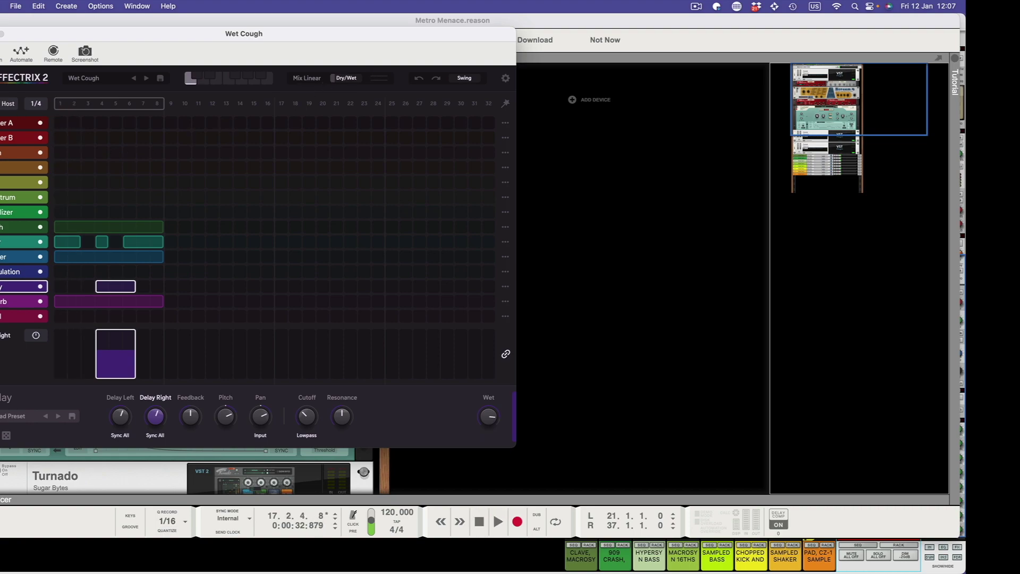
left_click_drag(364, 79, 333, 78)
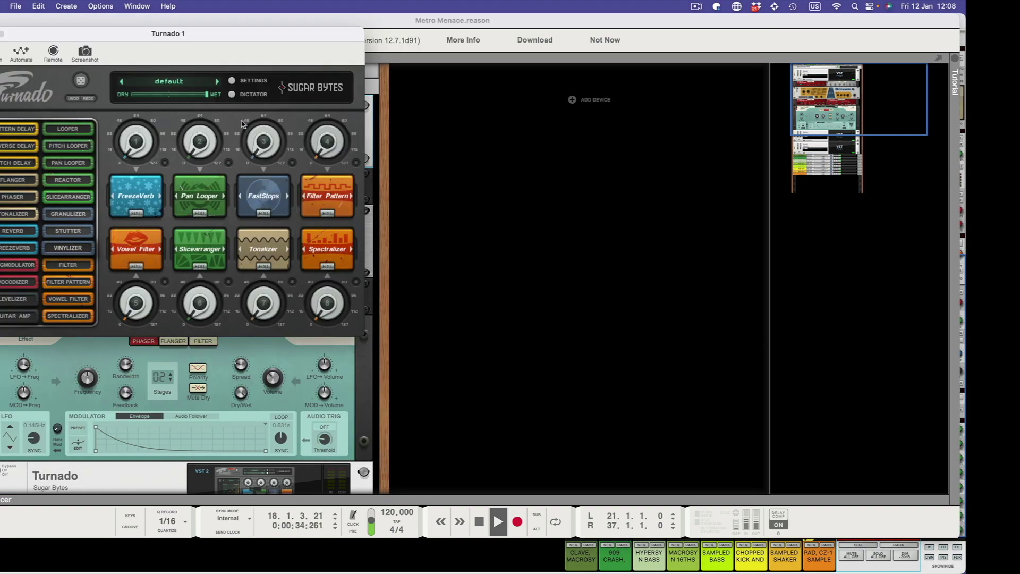
Load the user preset Les Favourites 2 in Turnado while the whole mix plays
left_click(150, 85)
mouse_move(155, 196)
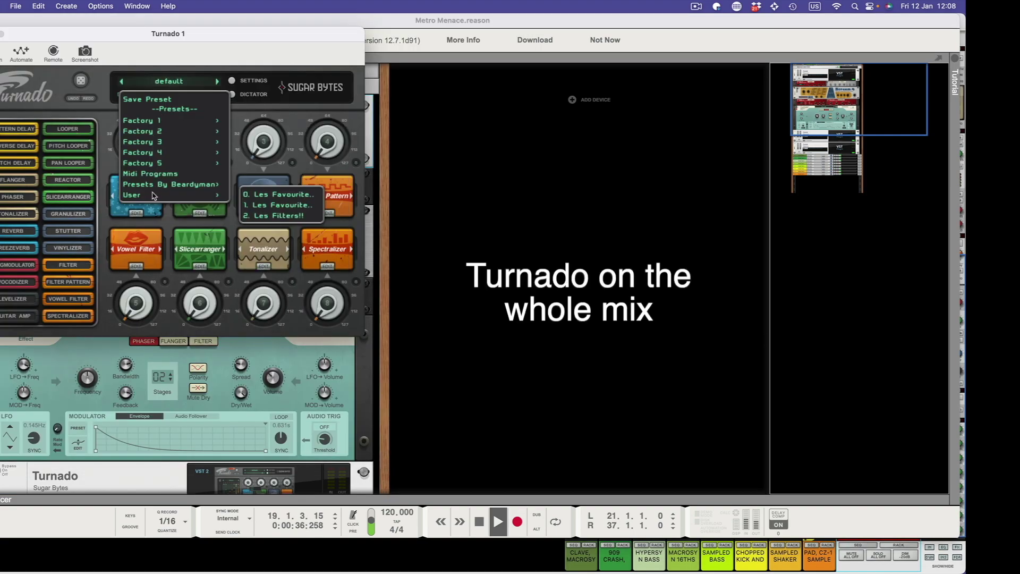
left_click(260, 205)
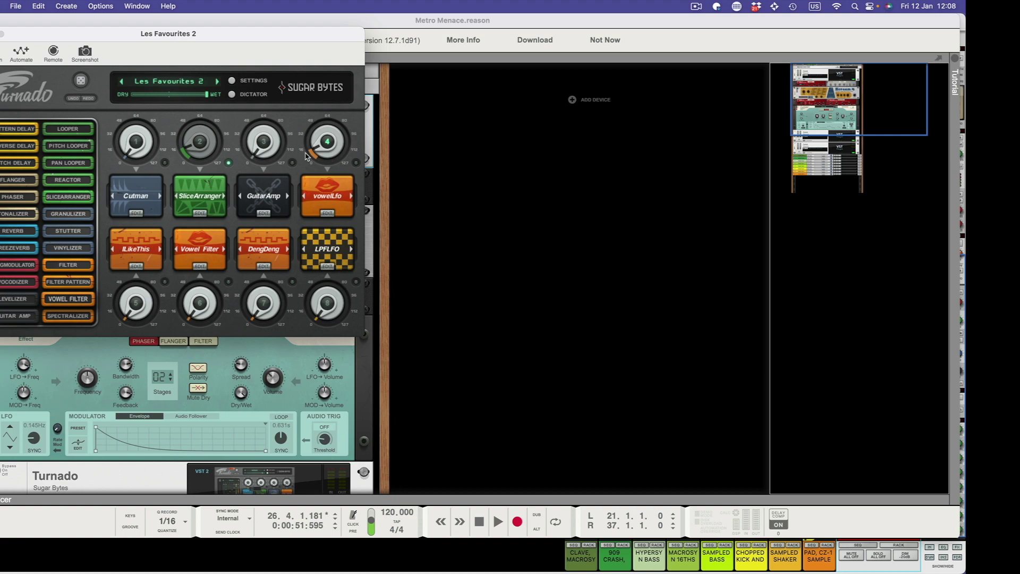
Resume playback, raise Turnado's LPFLFO effect on the whole mix, and stop playback after listening
key("space")
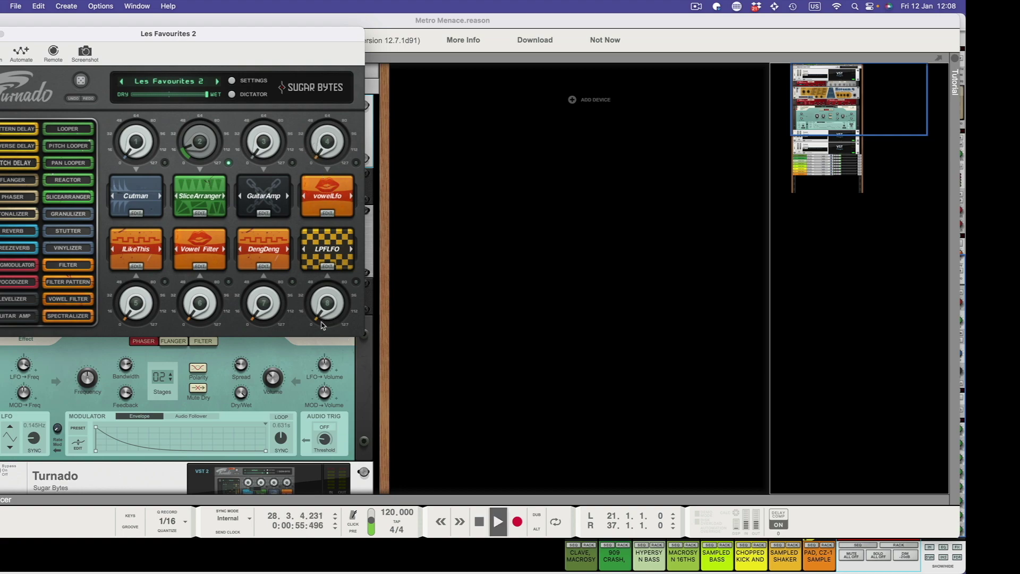
left_click_drag(322, 325, 336, 293)
key("space")
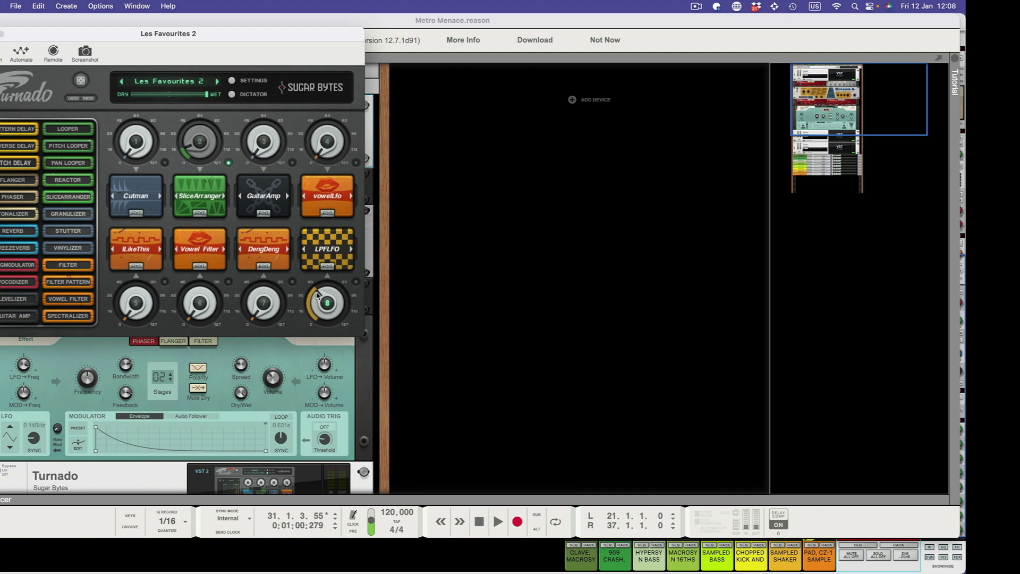
key("space")
key("space")
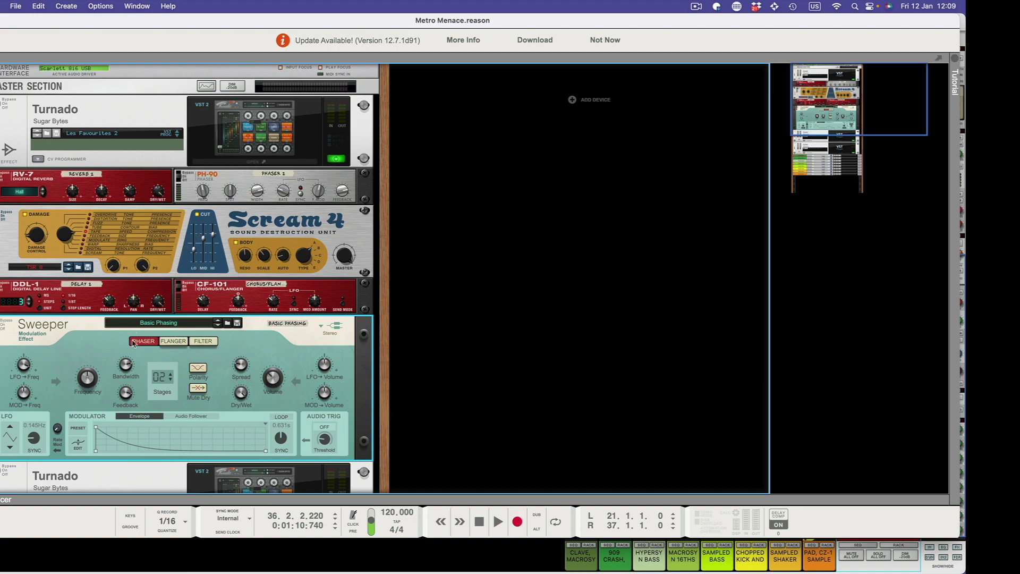
Bring the rack's lower Turnado and Effectrix2 devices and the audio tracks into view
scroll(135, 351, "down", 2)
scroll(136, 350, "down", 10)
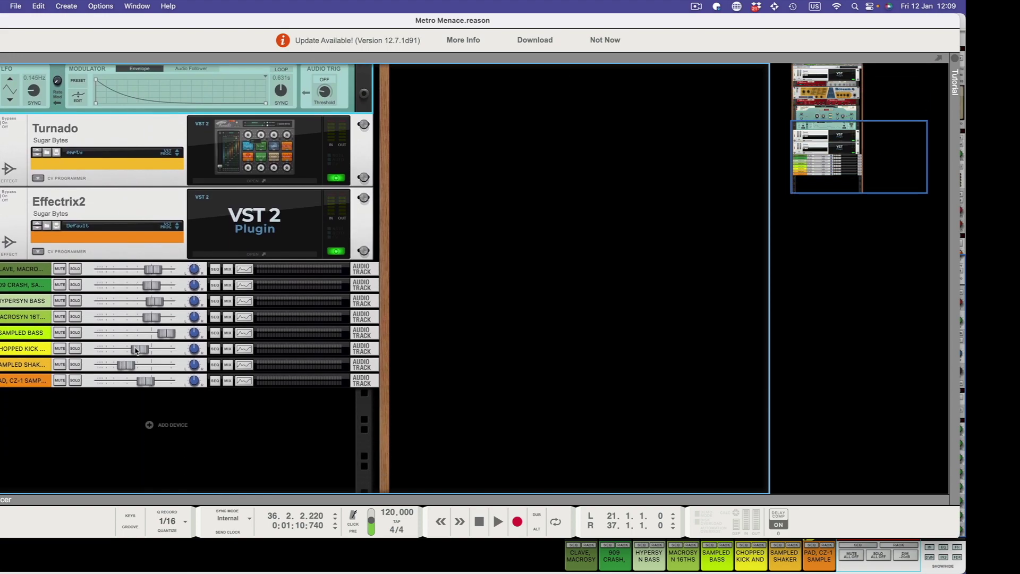